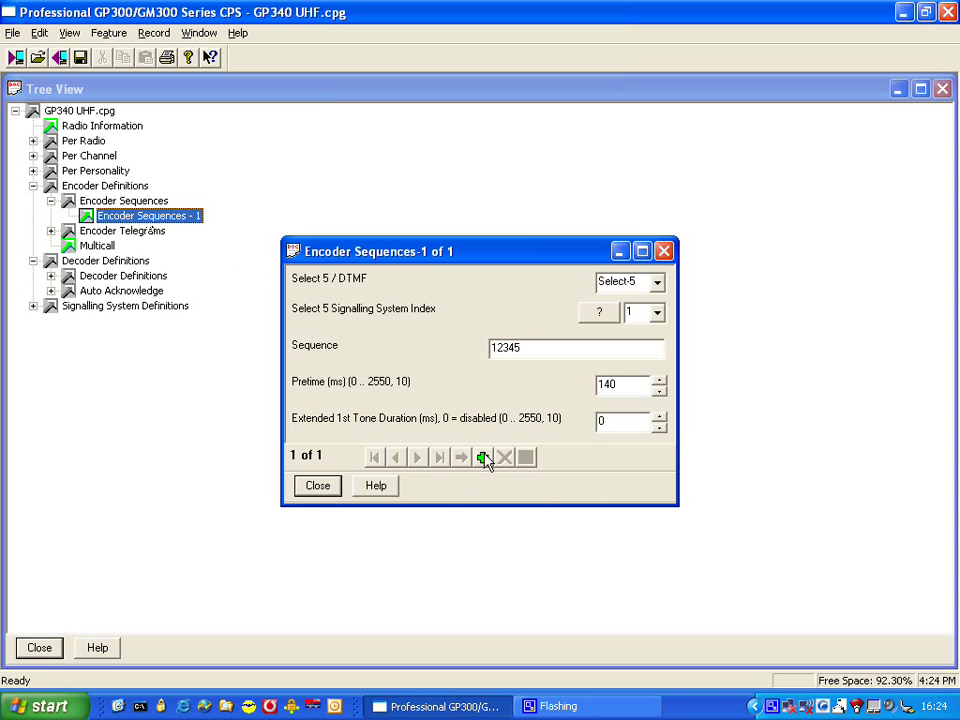
Add four more encoder sequences so the codeplug has five in total
left_click(483, 459)
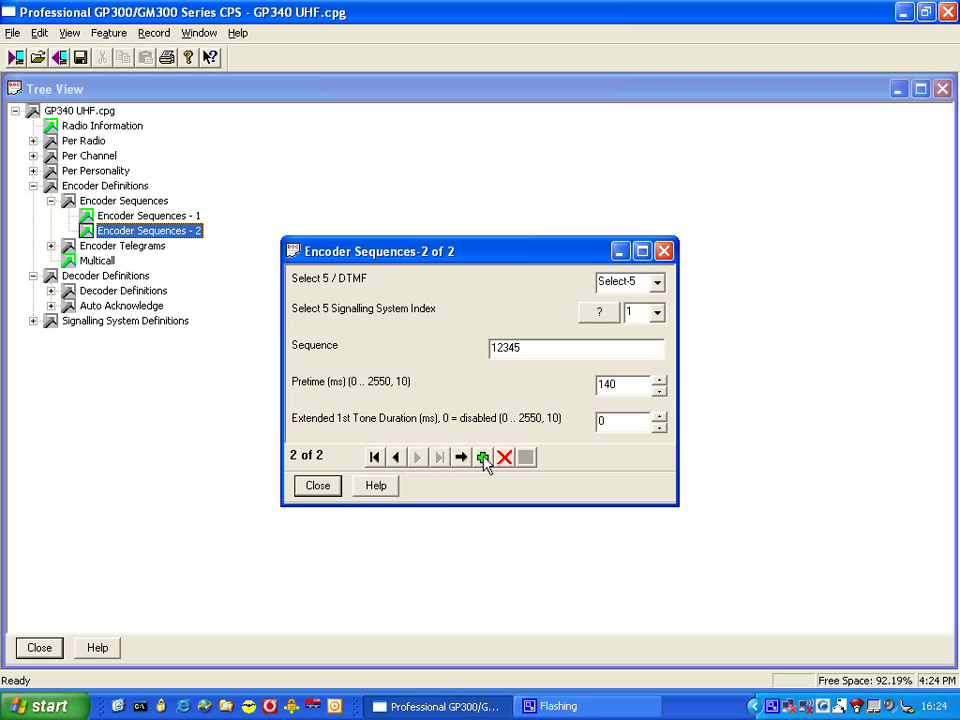
left_click(483, 459)
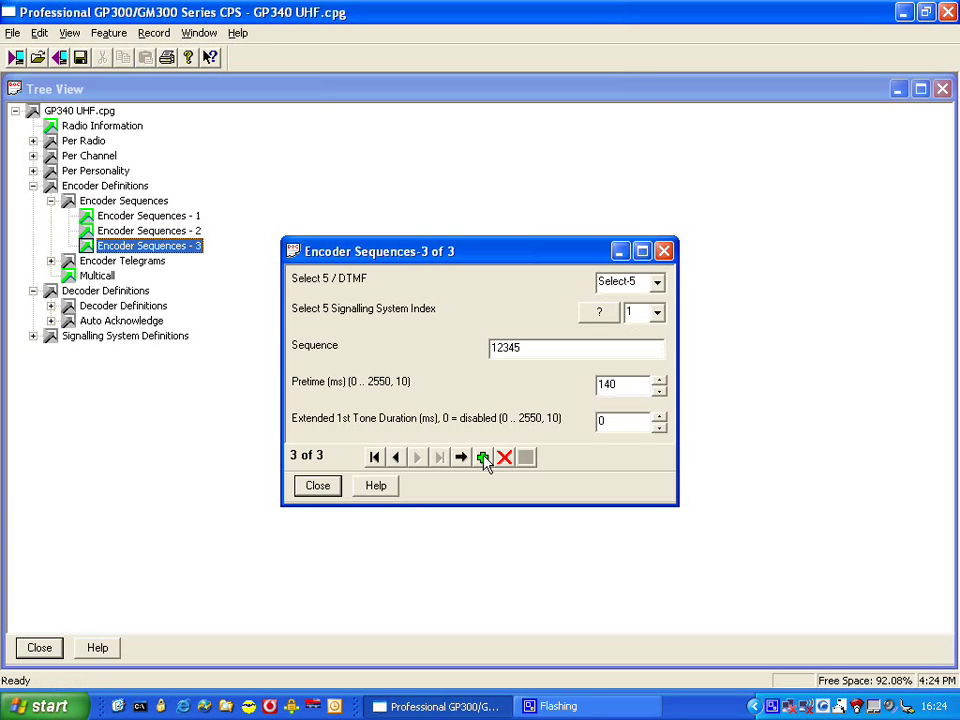
left_click(483, 459)
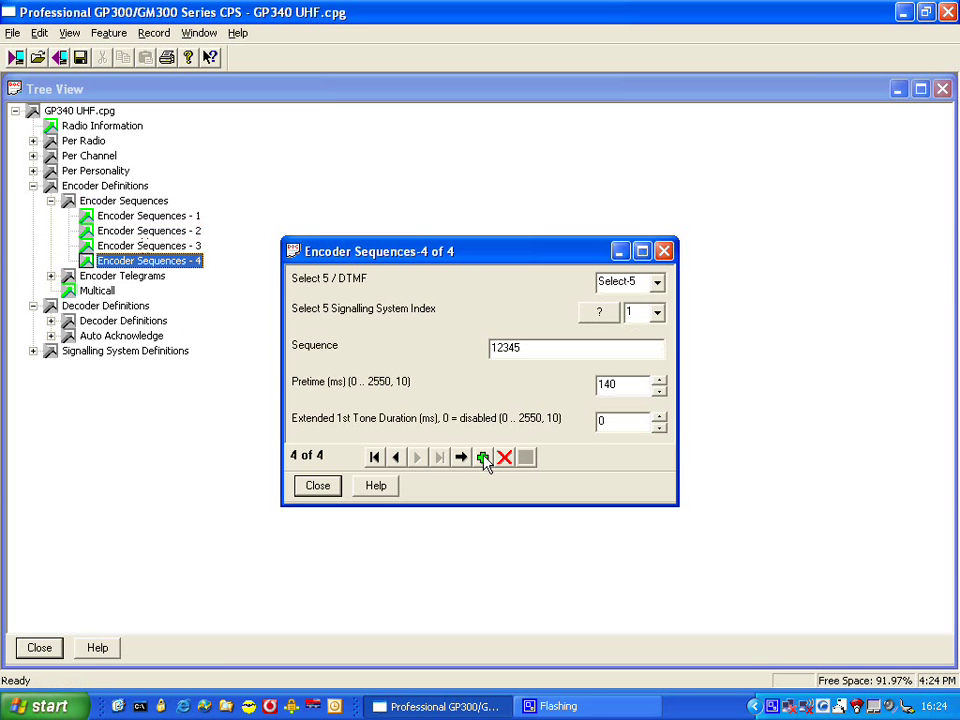
left_click(485, 460)
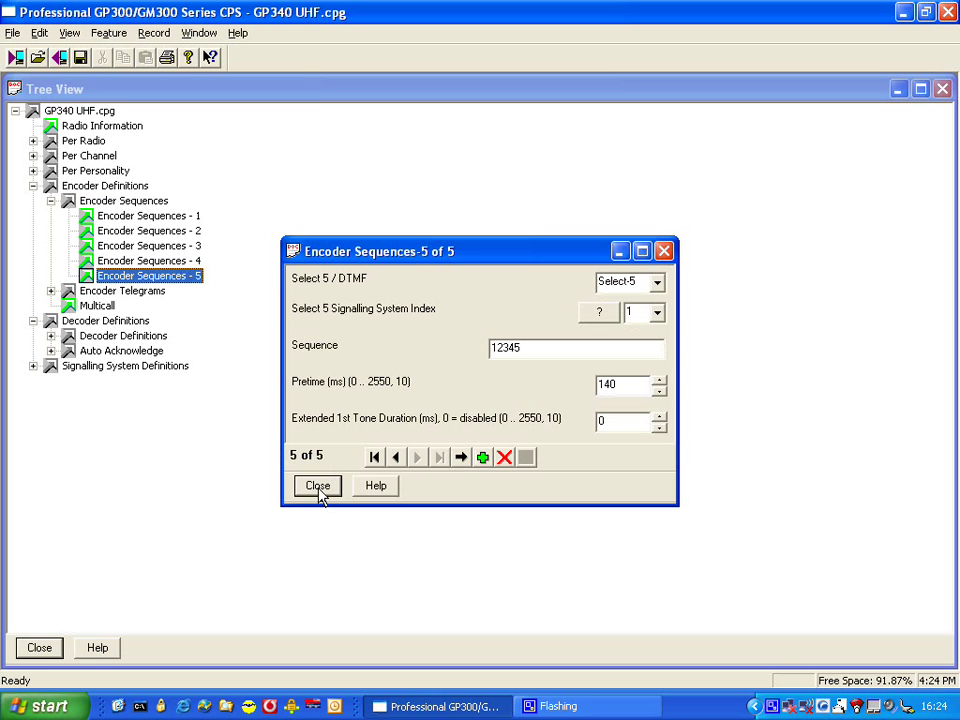
Return to the first encoder sequence and set its Sequence to 010002
left_click(373, 456)
left_click_drag(540, 346, 377, 353)
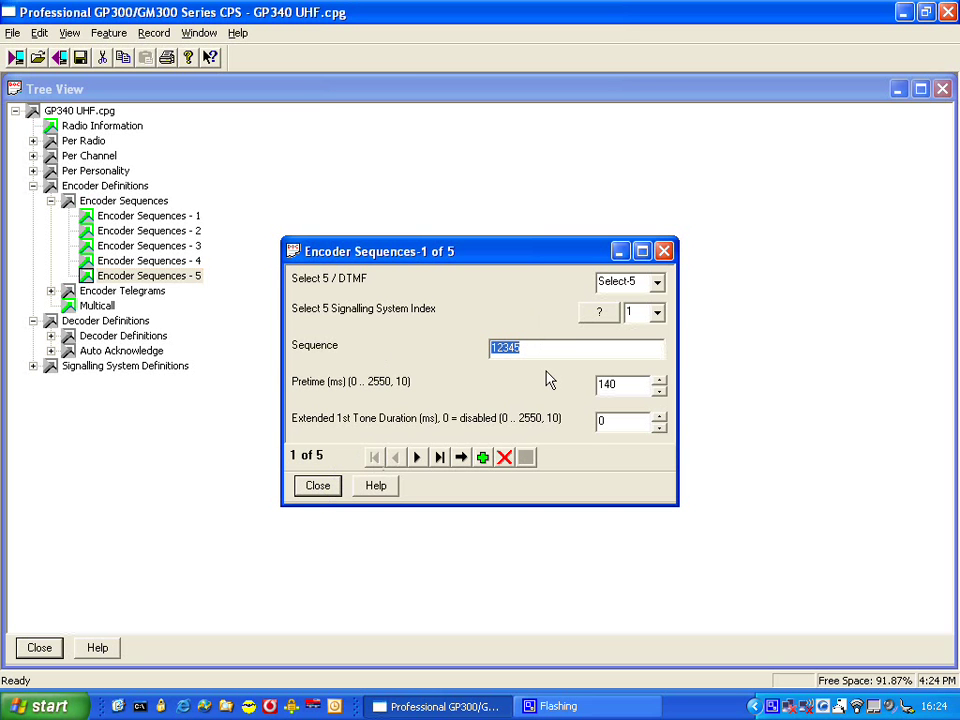
type("0")
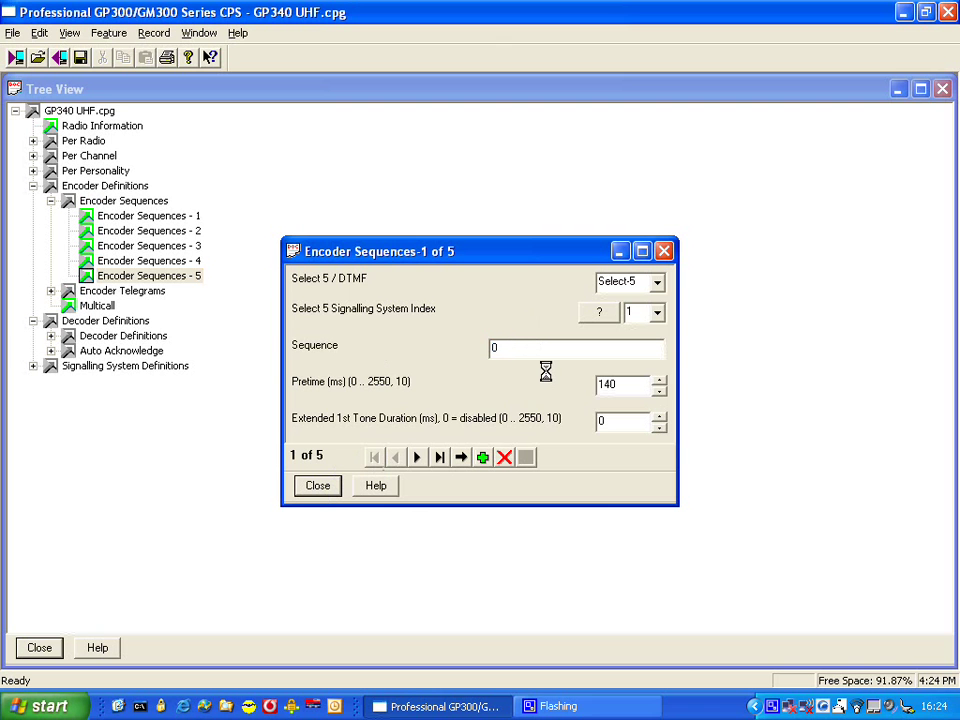
type("10002")
left_click_drag(503, 347, 378, 370)
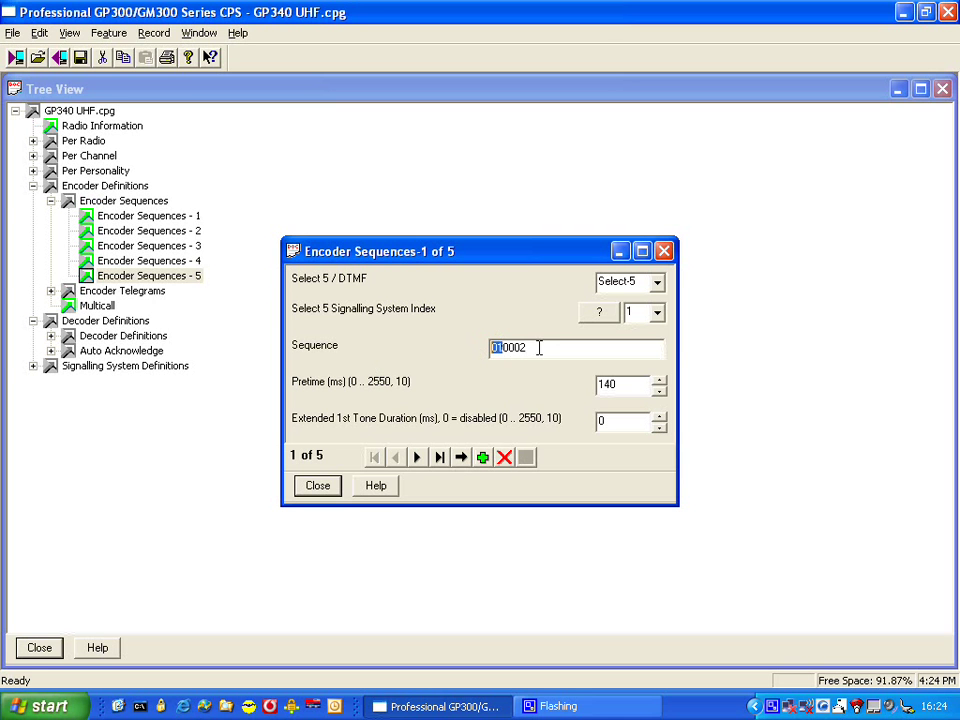
left_click_drag(538, 347, 501, 347)
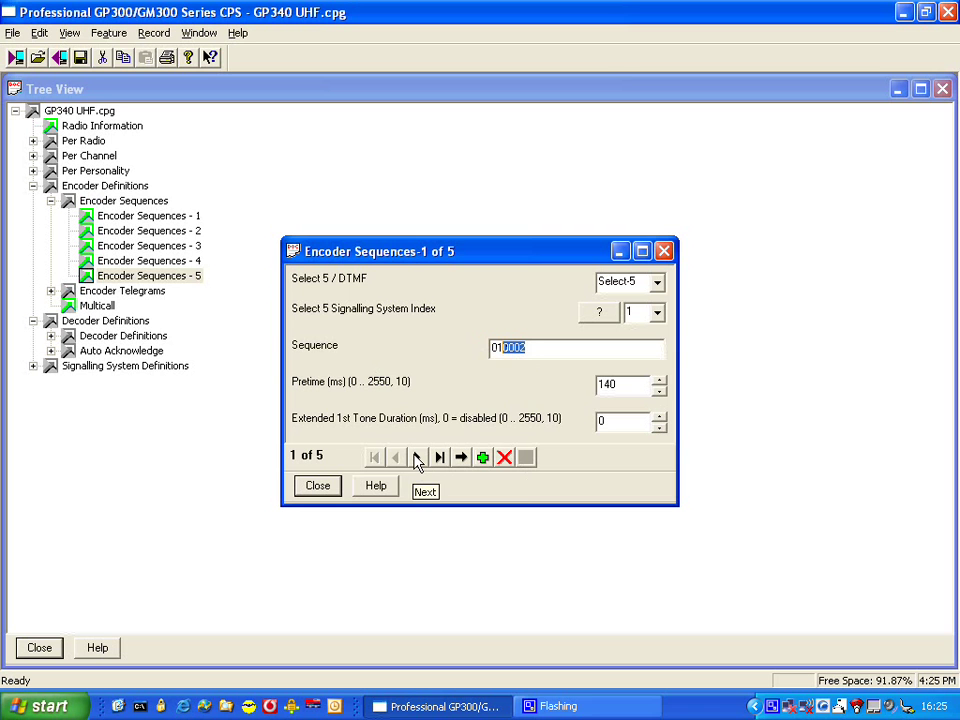
Set the Sequence of the second encoder sequence to 020001
left_click(417, 459)
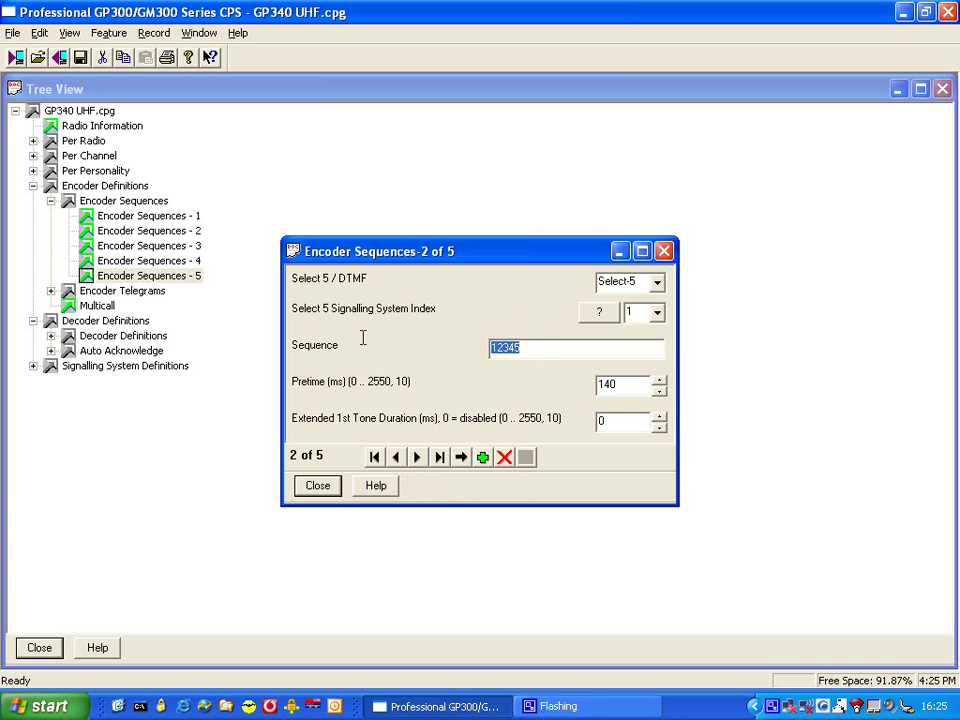
type("02")
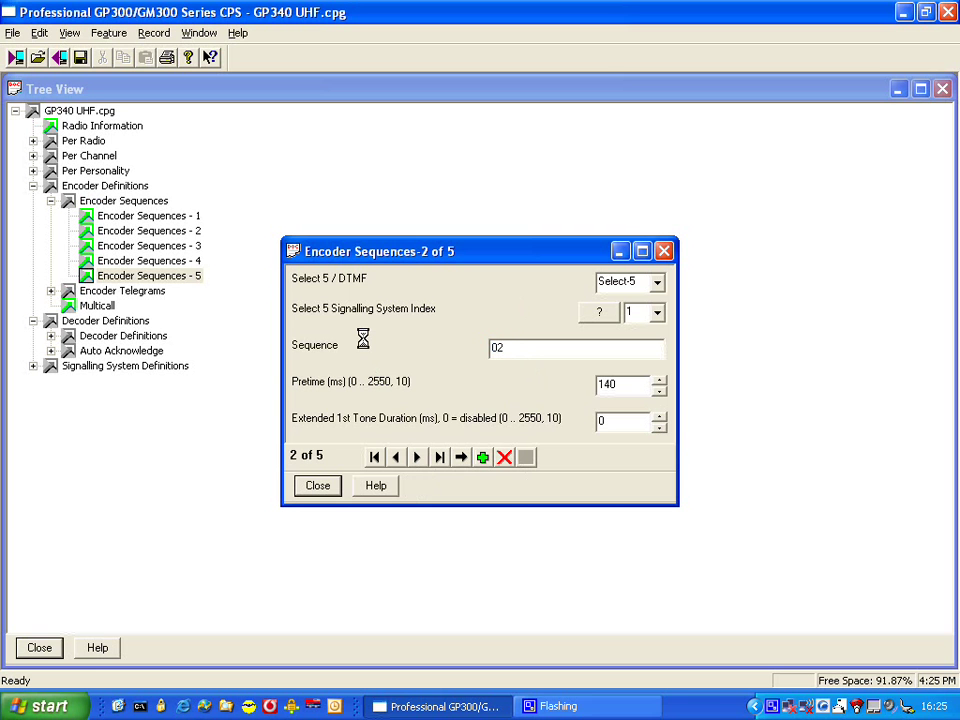
type("0001")
left_click_drag(527, 347, 503, 347)
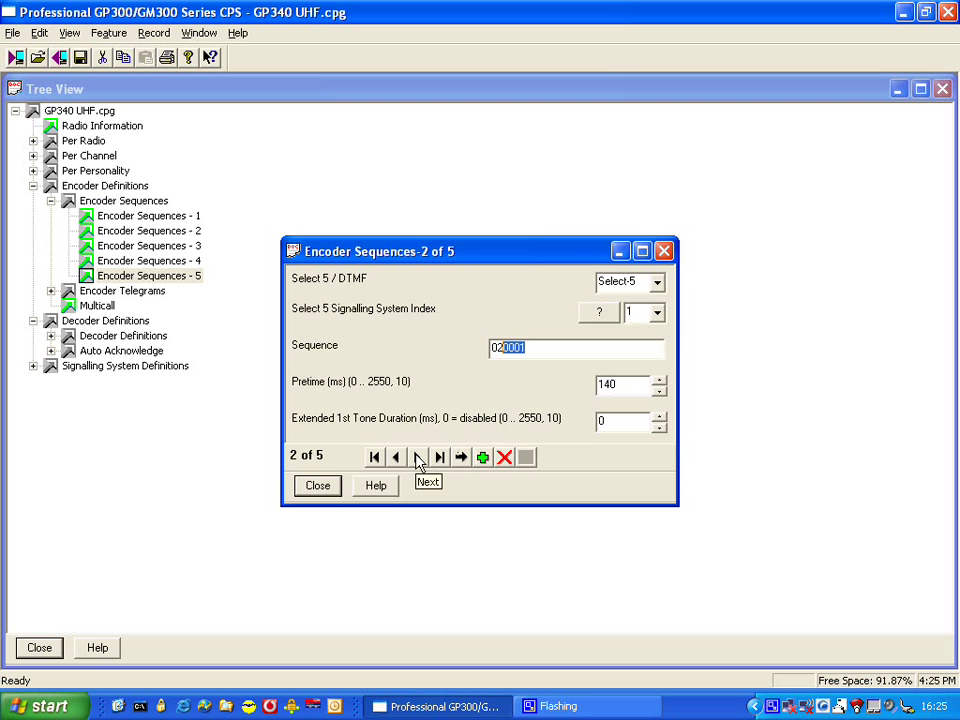
Set the Sequence of the third encoder sequence to 020002
left_click(418, 458)
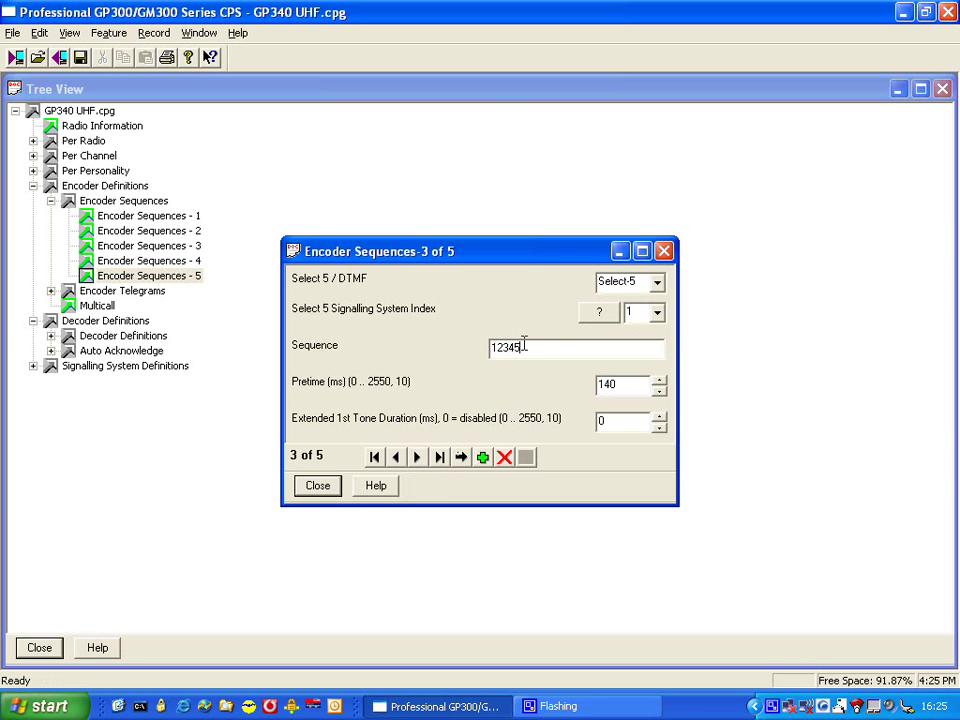
left_click_drag(525, 347, 396, 331)
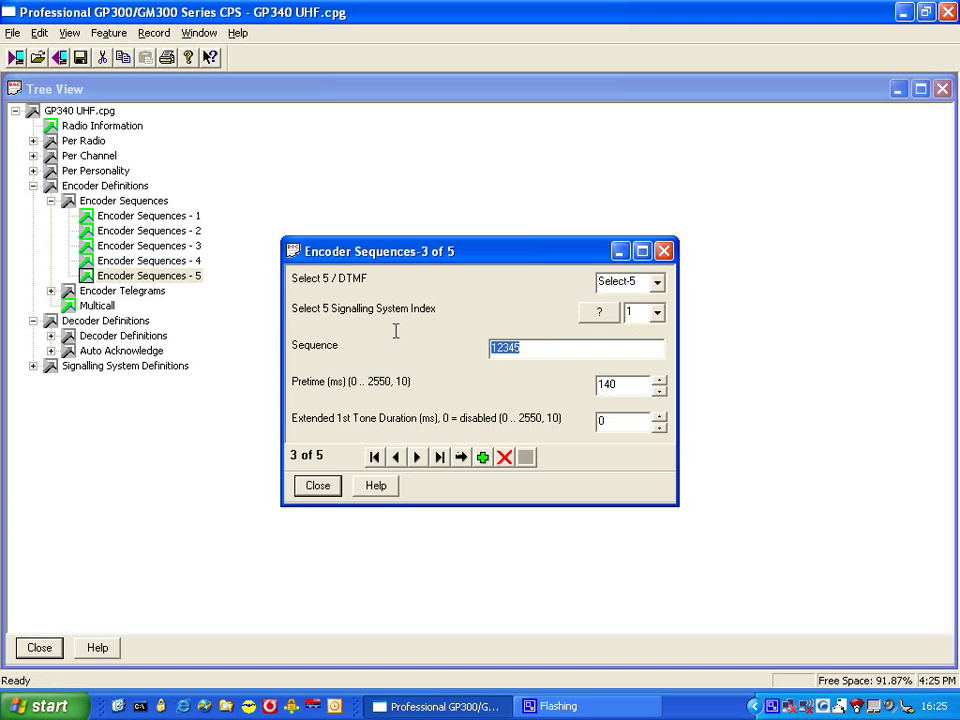
type("02")
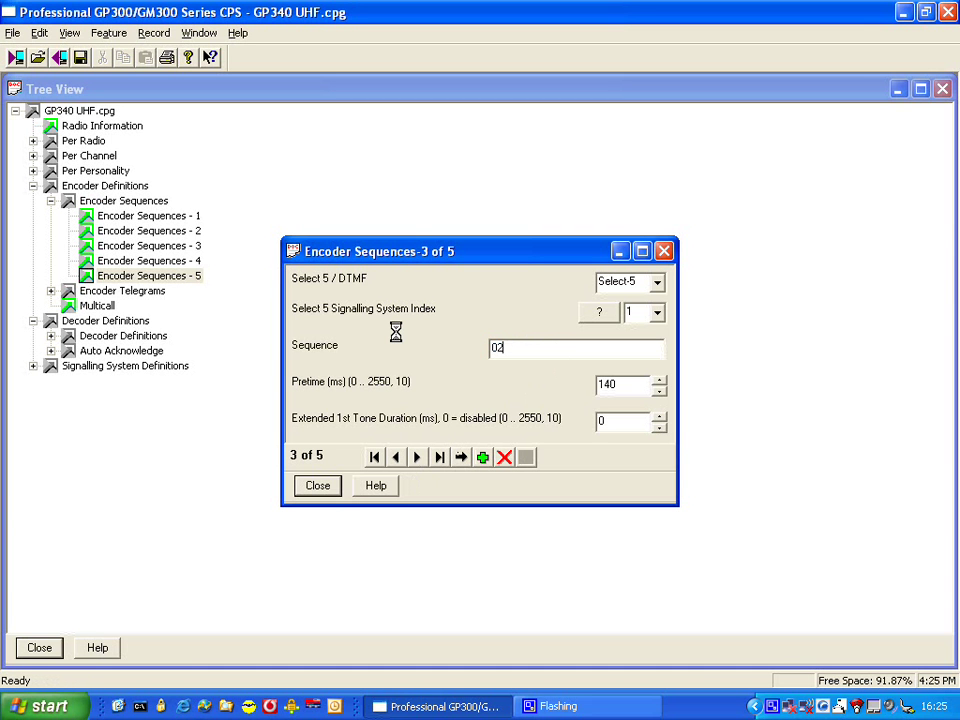
type("0002")
Set the Sequence of the fourth encoder sequence to 030002
left_click(440, 456)
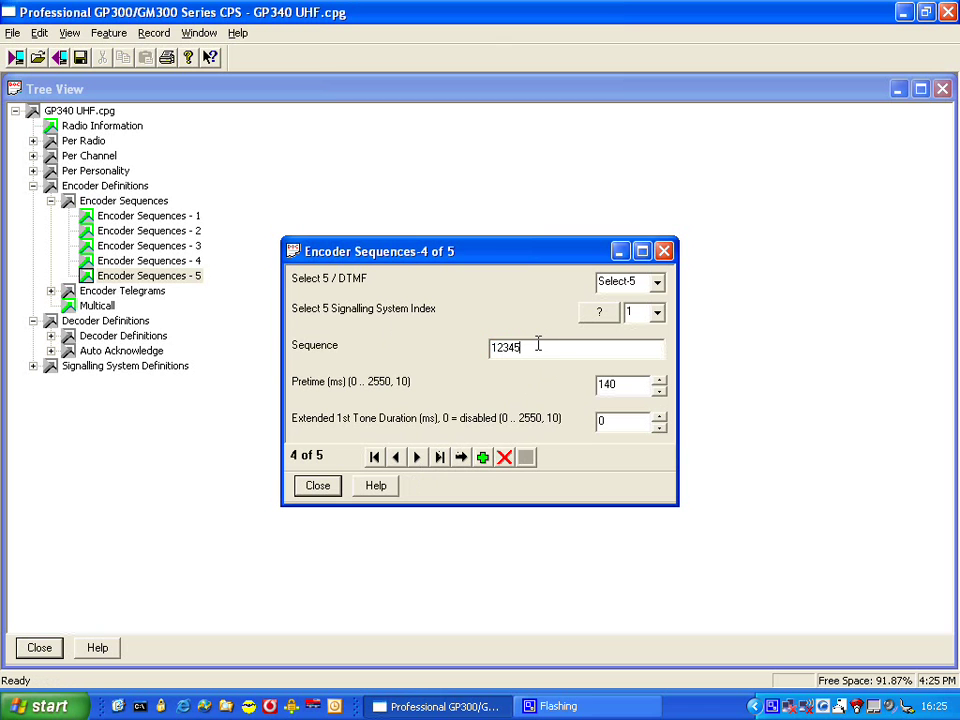
left_click_drag(538, 343, 429, 341)
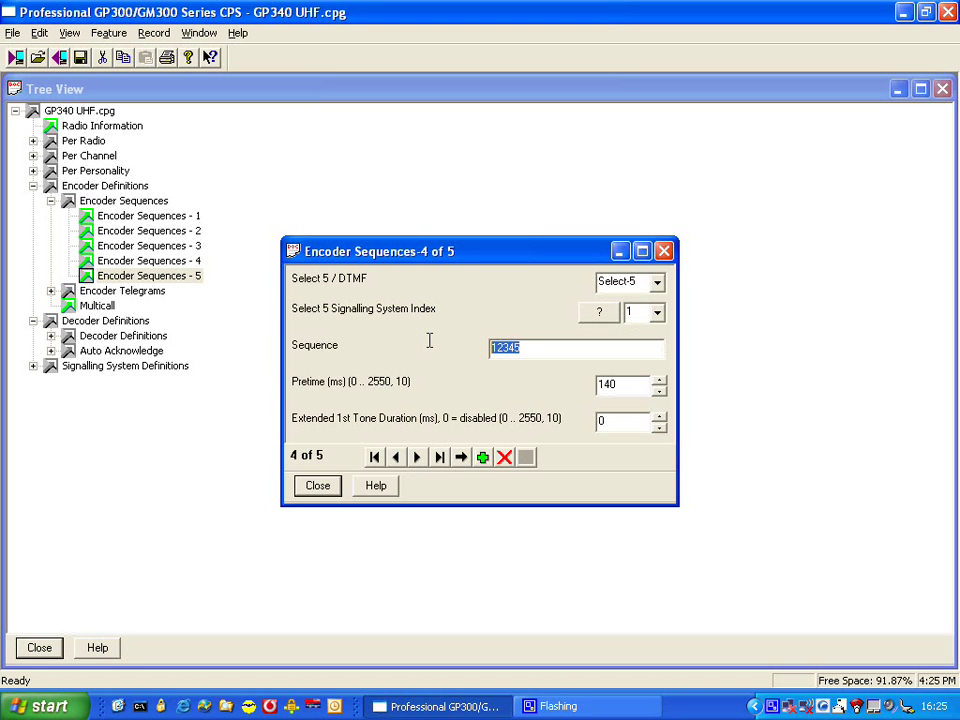
type("030002")
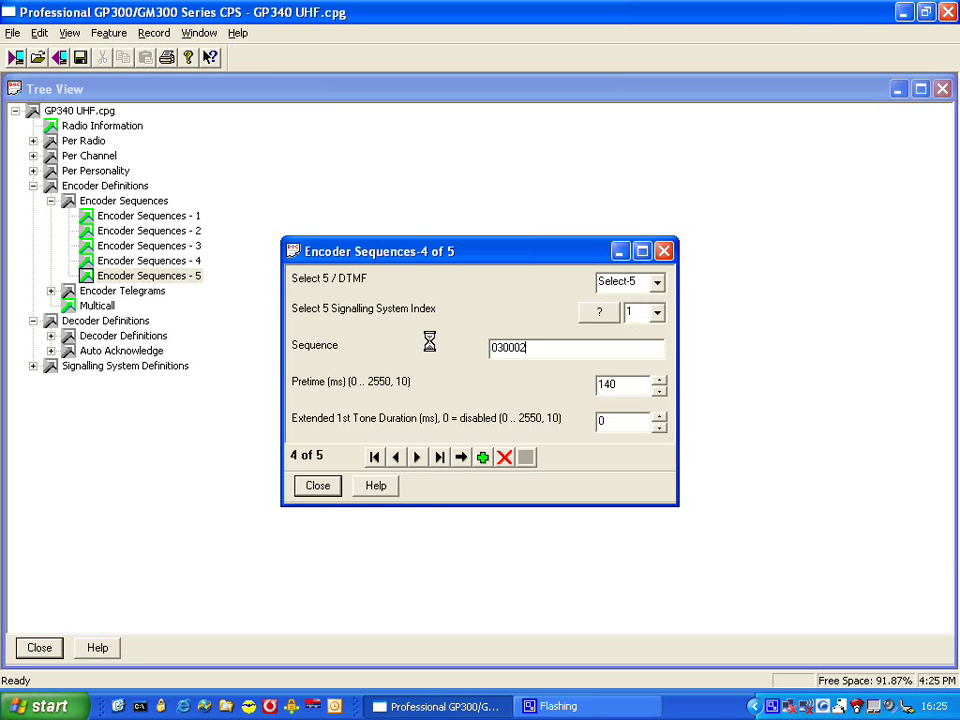
Set the Sequence of the fifth encoder sequence to 000000 and close the encoder sequences
left_click(416, 456)
left_click_drag(525, 347, 425, 340)
type("000000")
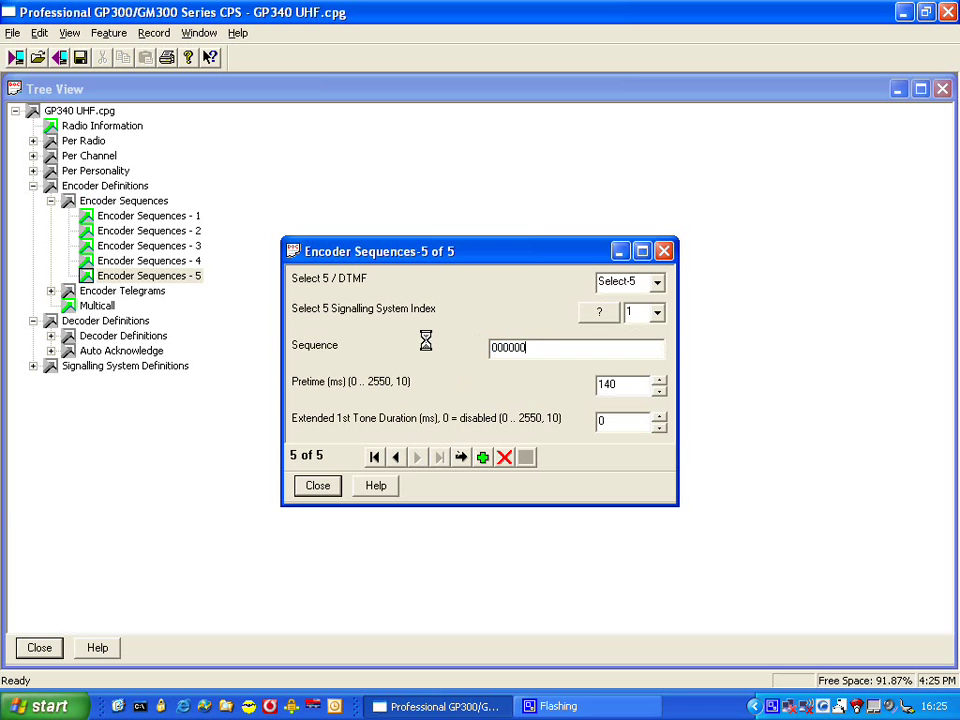
left_click(317, 488)
Open the first encoder telegram and add three more encoder telegrams
left_click(50, 290)
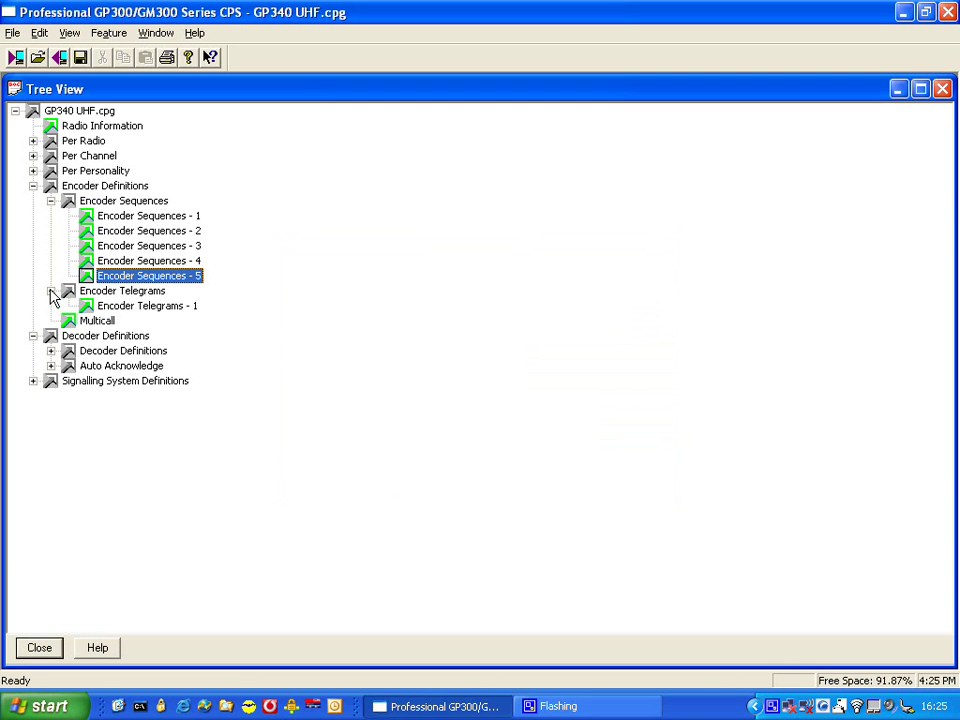
double_click(144, 306)
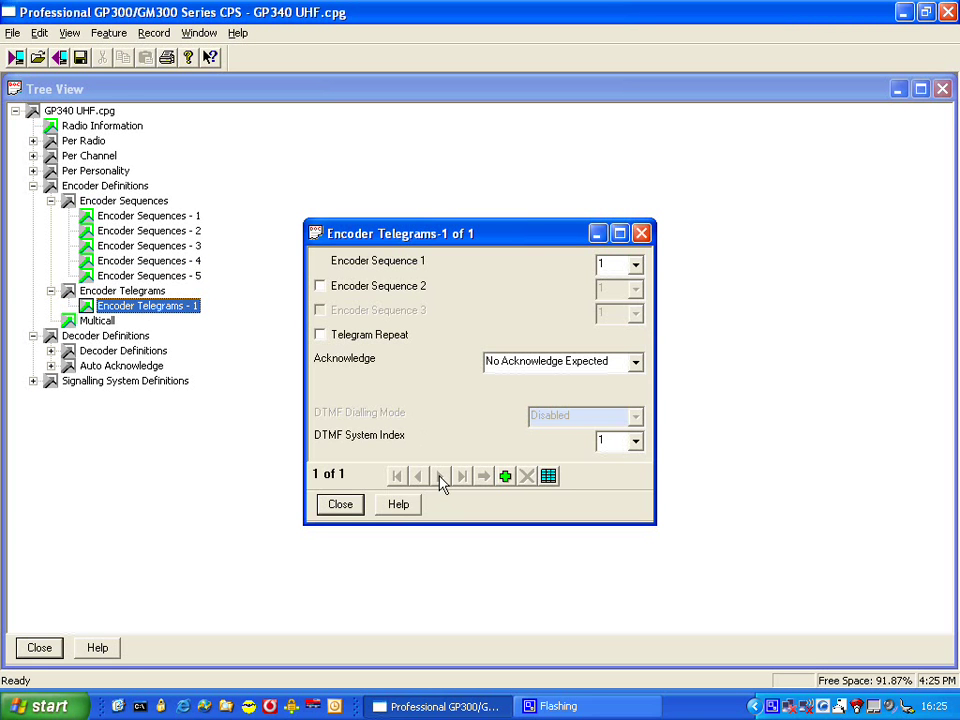
left_click(506, 476)
left_click(506, 476)
left_click(506, 476)
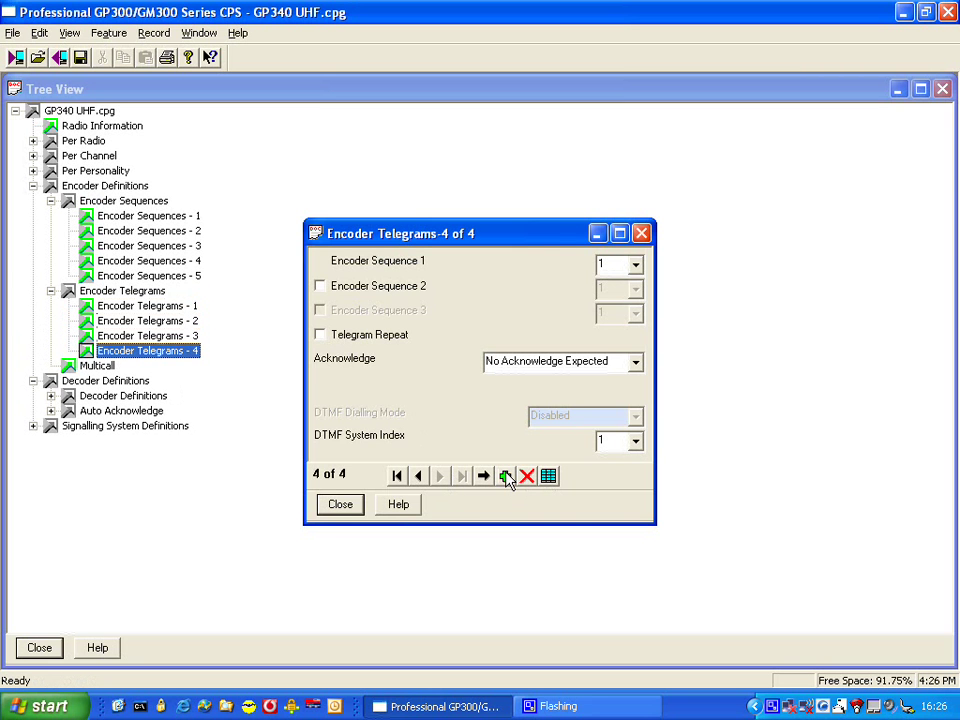
In the second encoder telegram, enable Encoder Sequence 2, and set Encoder Sequence 1 to 2 and Encoder Sequence 2 to 3
left_click(396, 476)
left_click(439, 476)
left_click(380, 286)
left_click(635, 263)
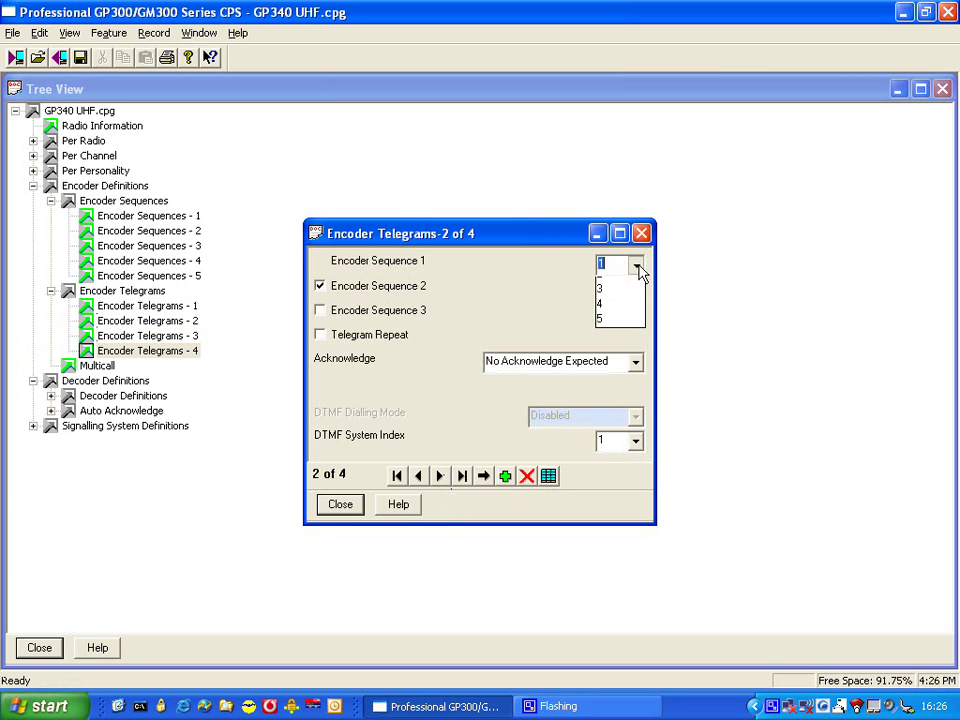
left_click(619, 303)
left_click(635, 288)
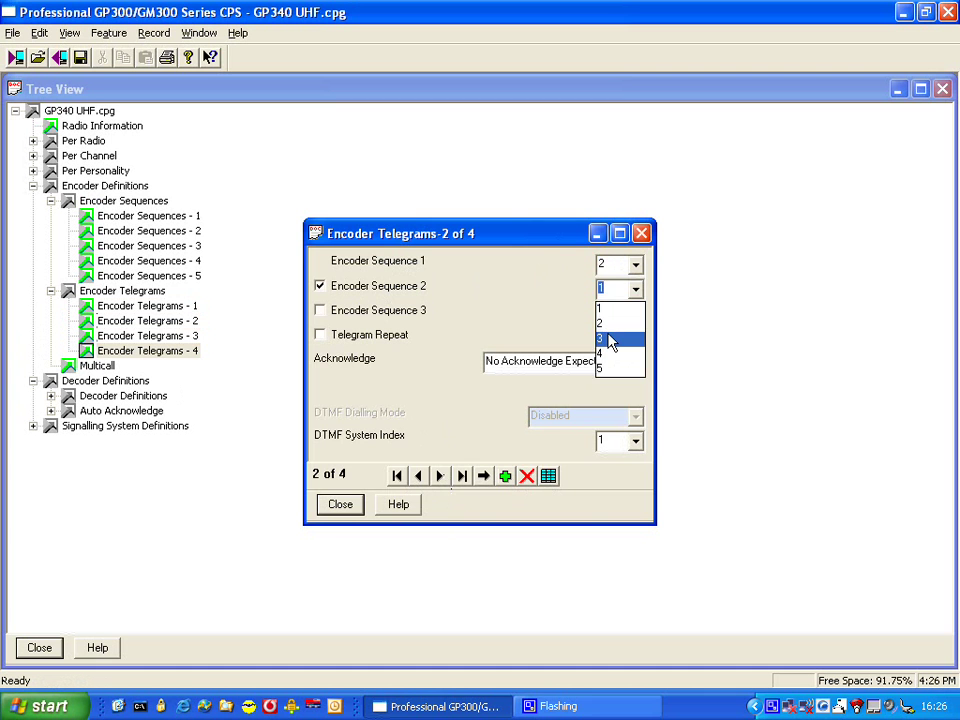
left_click(612, 340)
Set Encoder Sequence 1 to 4 in the third encoder telegram and to 5 in the fourth
left_click(439, 476)
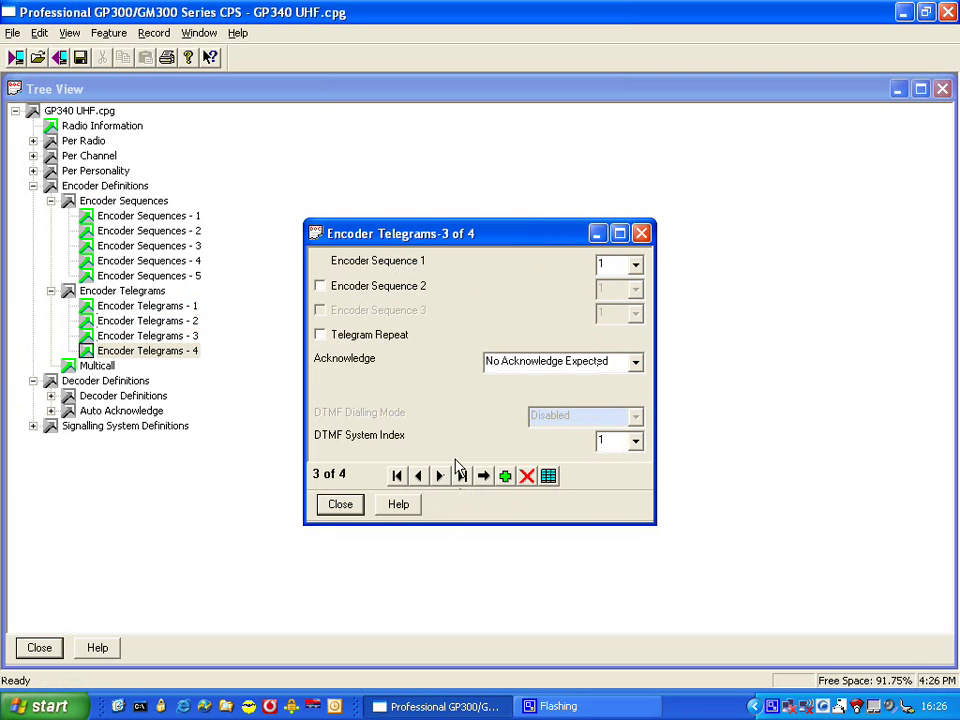
left_click(635, 263)
left_click(625, 328)
left_click(462, 476)
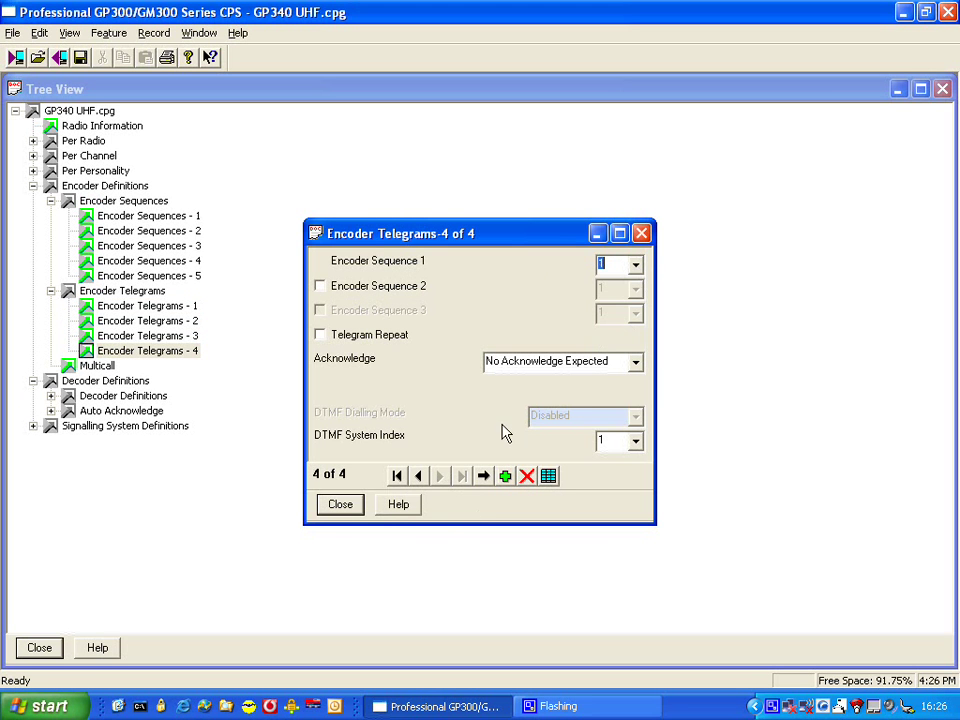
left_click(636, 265)
left_click(610, 343)
Set Acknowledge to ACK1 Expected for the second encoder telegram and close the encoder telegrams
left_click(396, 479)
left_click(440, 477)
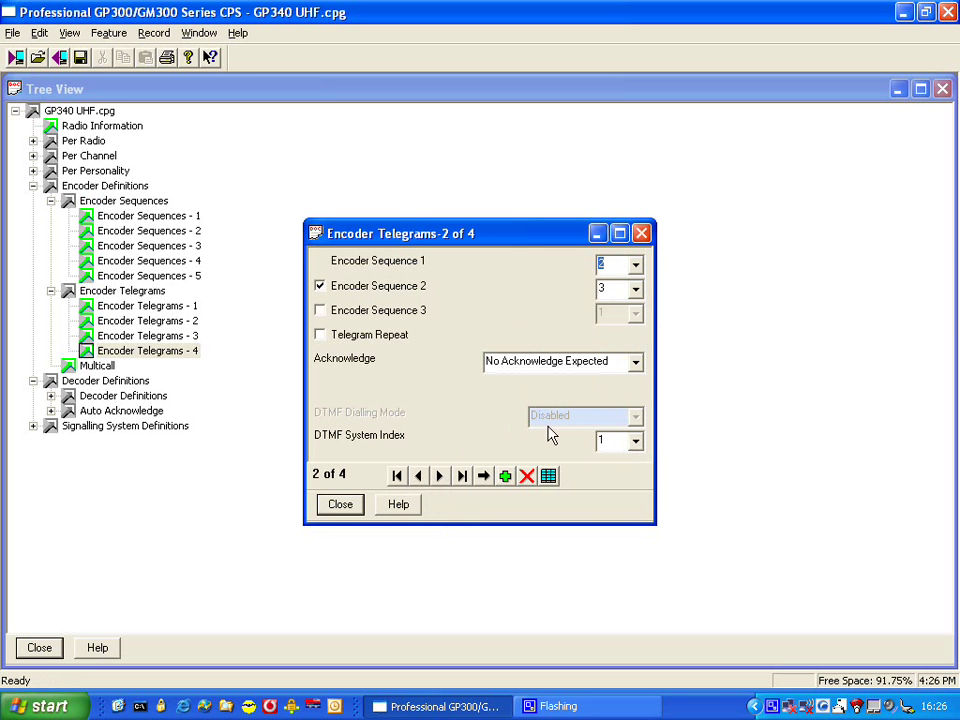
left_click(636, 363)
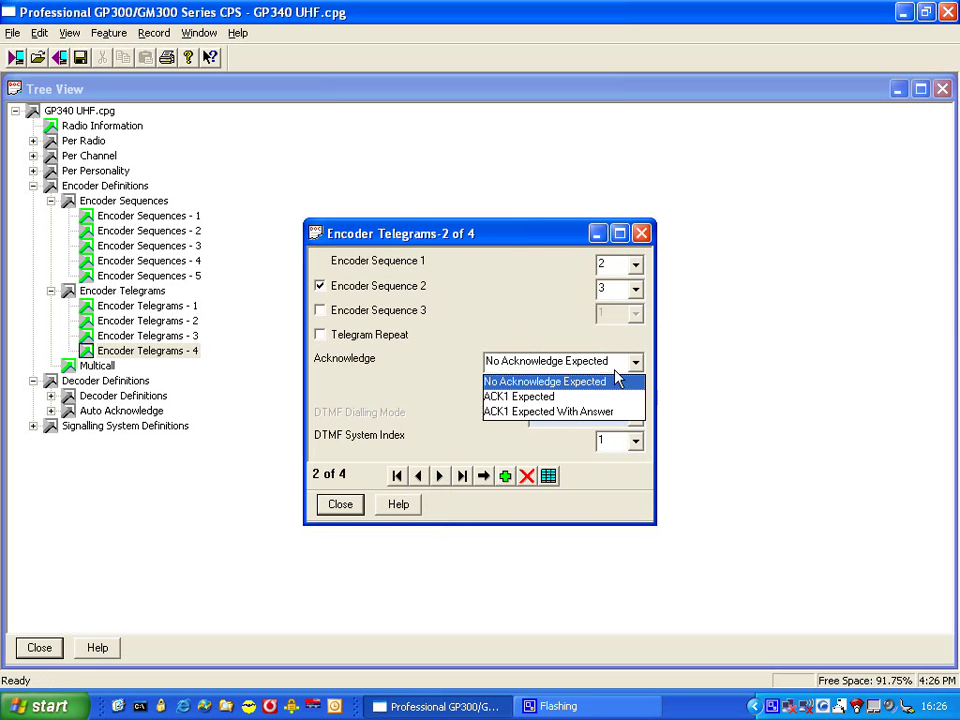
left_click(568, 396)
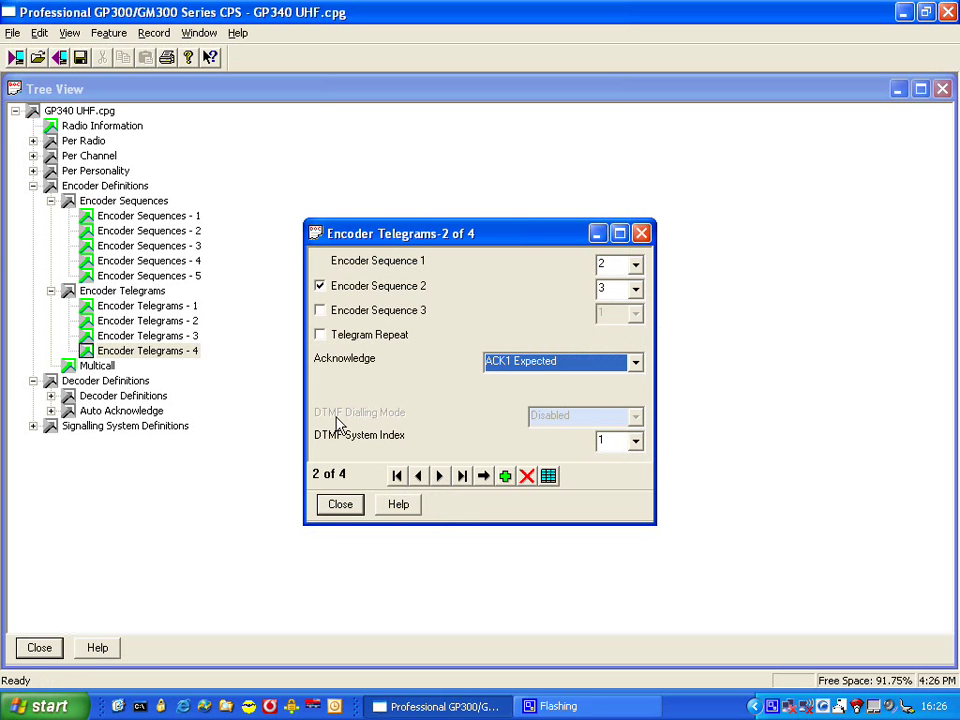
left_click(440, 477)
left_click(440, 477)
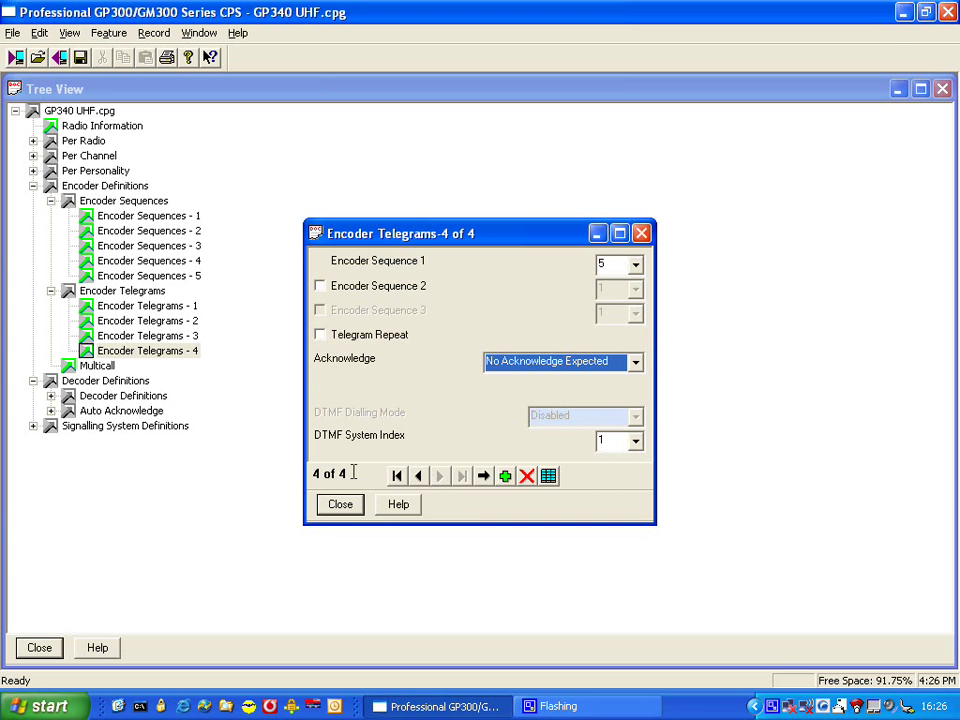
left_click(342, 506)
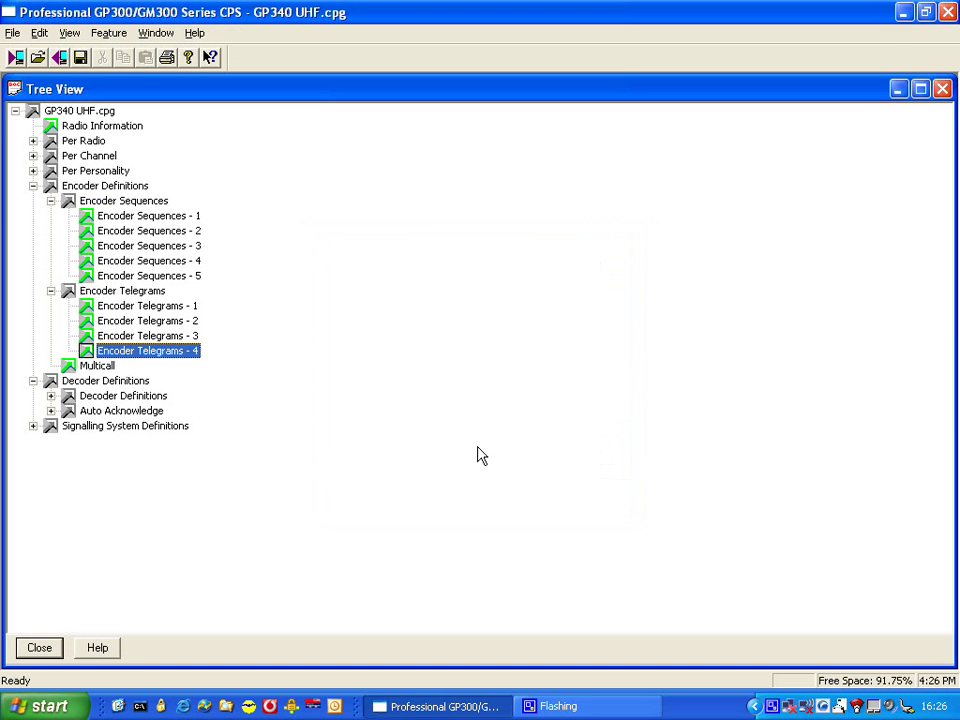
Open the first decoder definition and add seven more decoder definitions
left_click(51, 396)
double_click(153, 412)
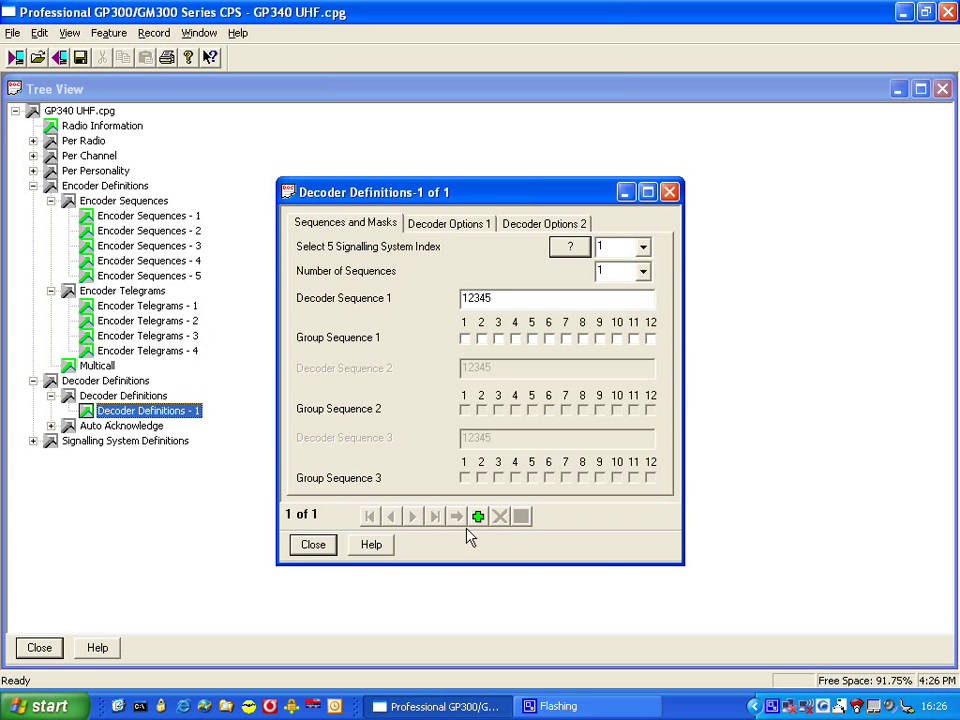
left_click(479, 518)
left_click(479, 518)
left_click(479, 518)
left_click(479, 518)
left_click(479, 518)
left_click(479, 518)
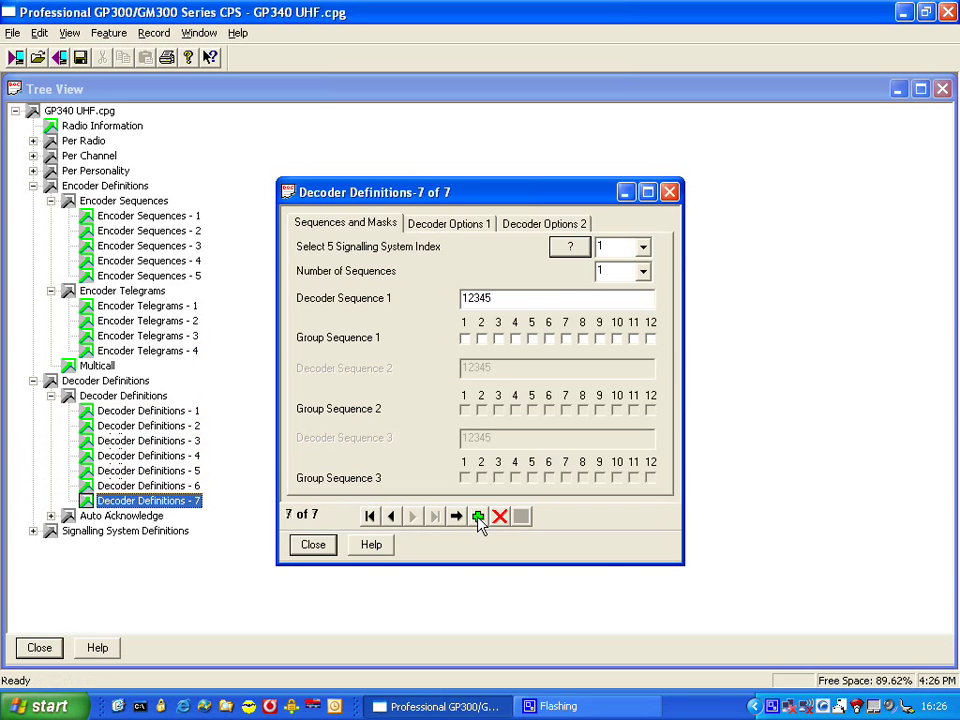
left_click(478, 518)
Delete the last and the first decoder definitions to reduce the list to six
left_click(499, 516)
left_click(369, 516)
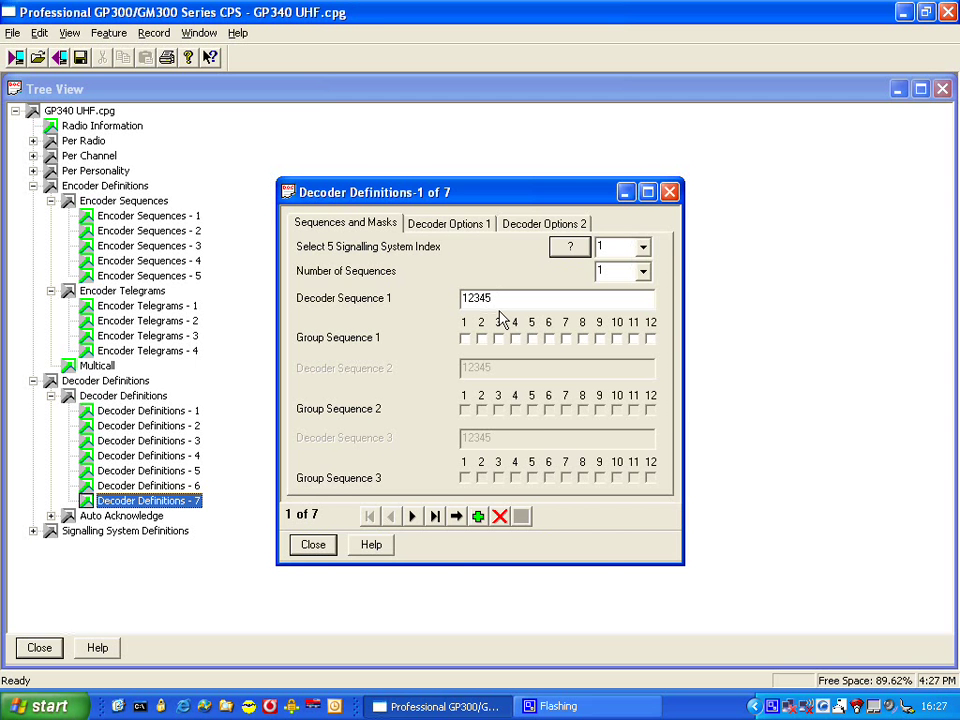
left_click(498, 516)
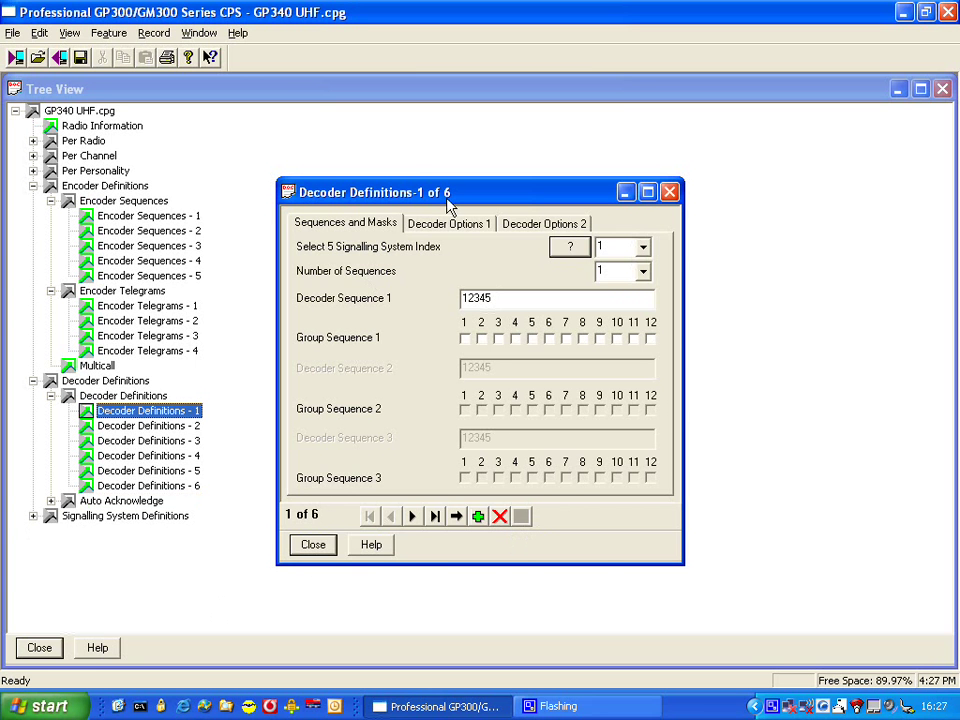
Set Decoder Sequence 1 to 020002 in the first decoder definition and enable Auto Acknowledge
left_click_drag(503, 298, 376, 289)
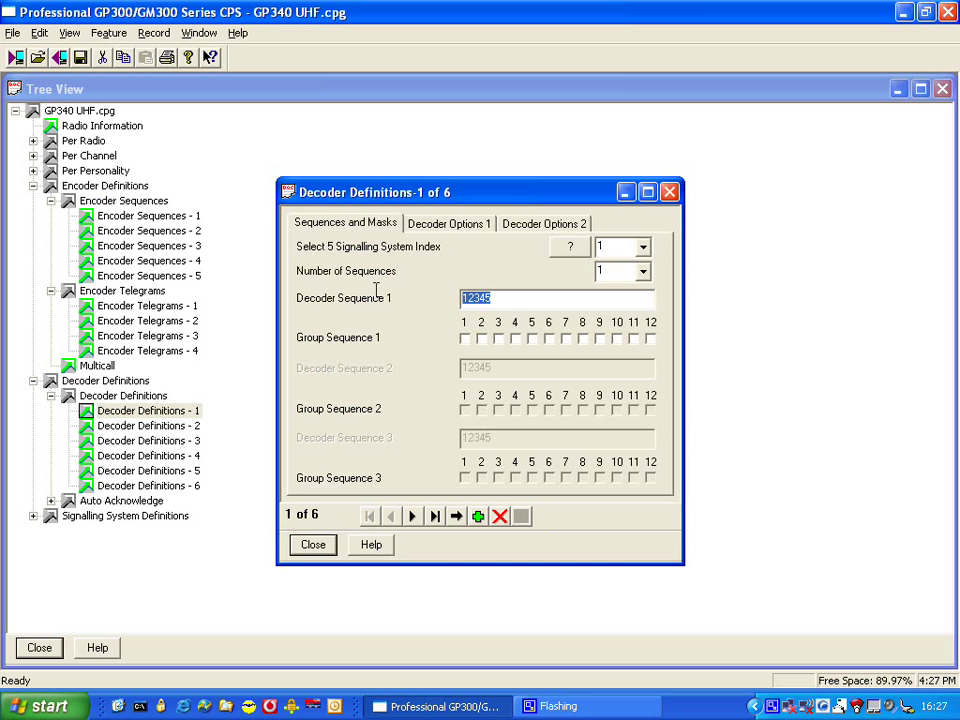
type("02")
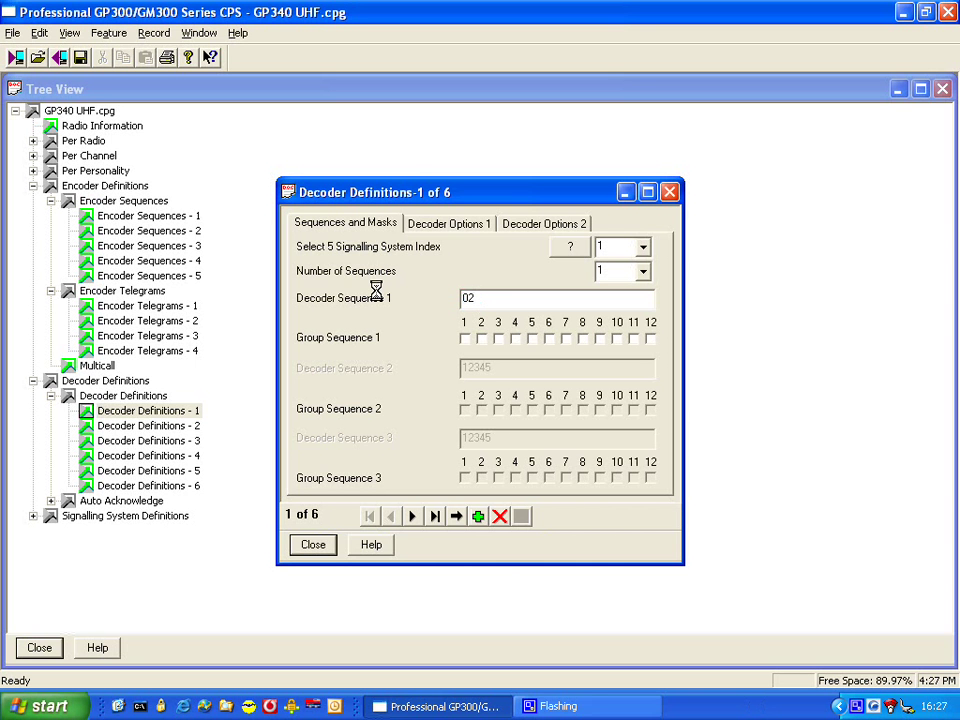
type("0002")
left_click(440, 226)
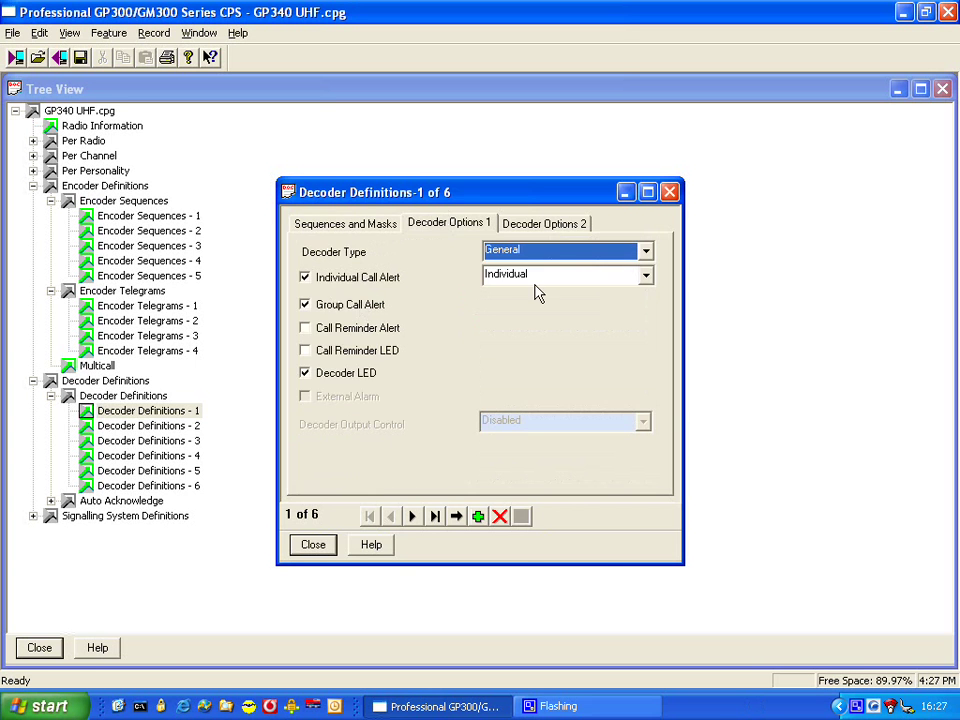
left_click(542, 226)
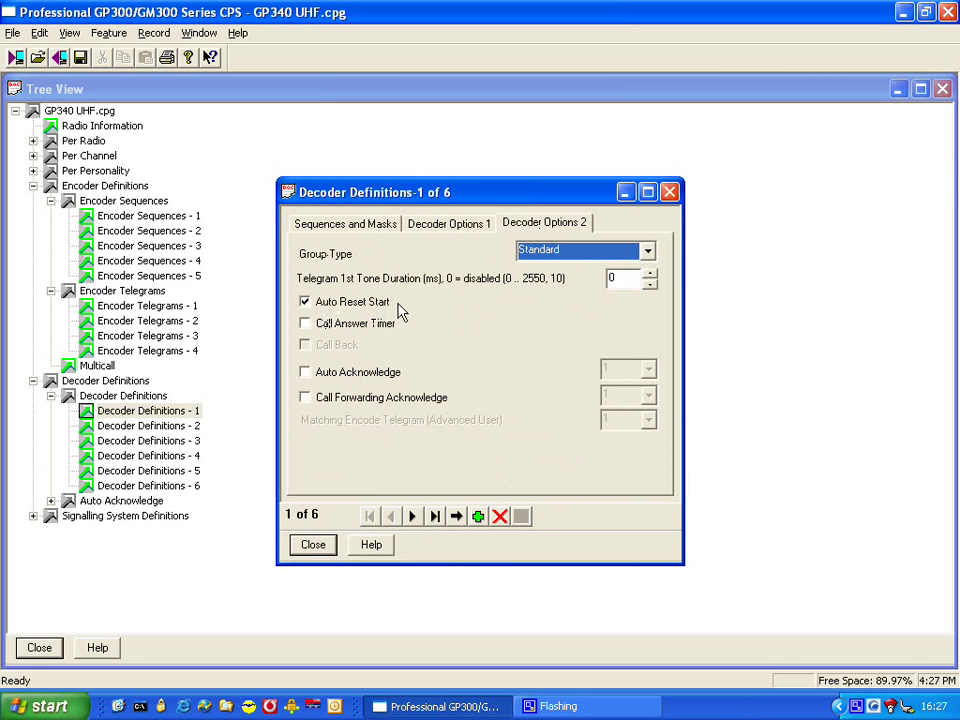
left_click(372, 375)
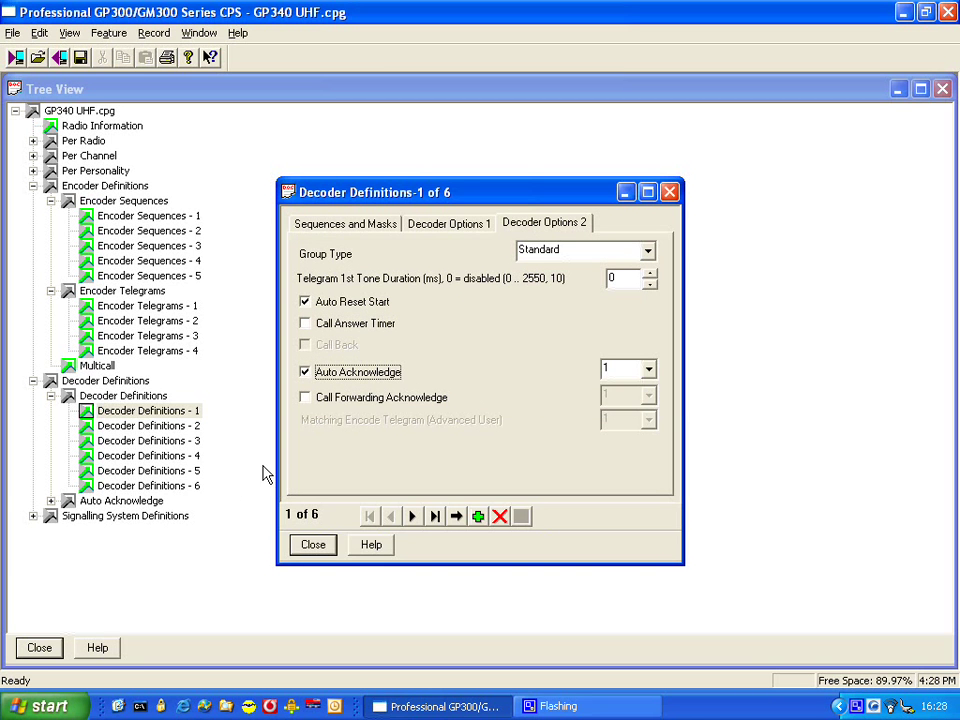
Set Decoder Sequence 1 to 040002 and the decoder type to Emergency Exit in the second decoder definition
left_click(352, 225)
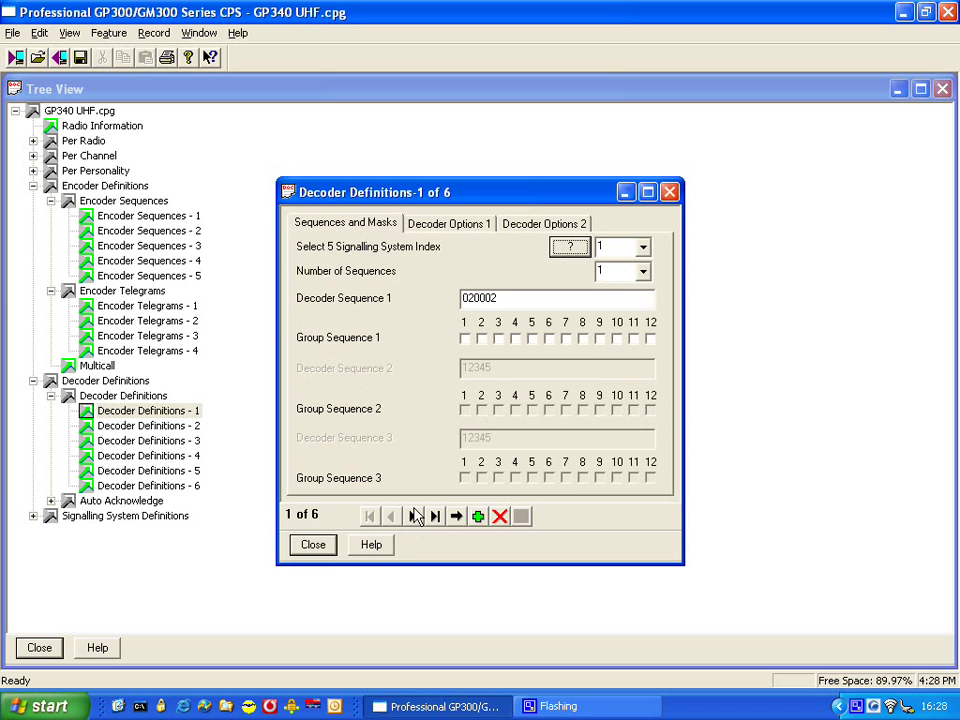
left_click(412, 516)
double_click(497, 297)
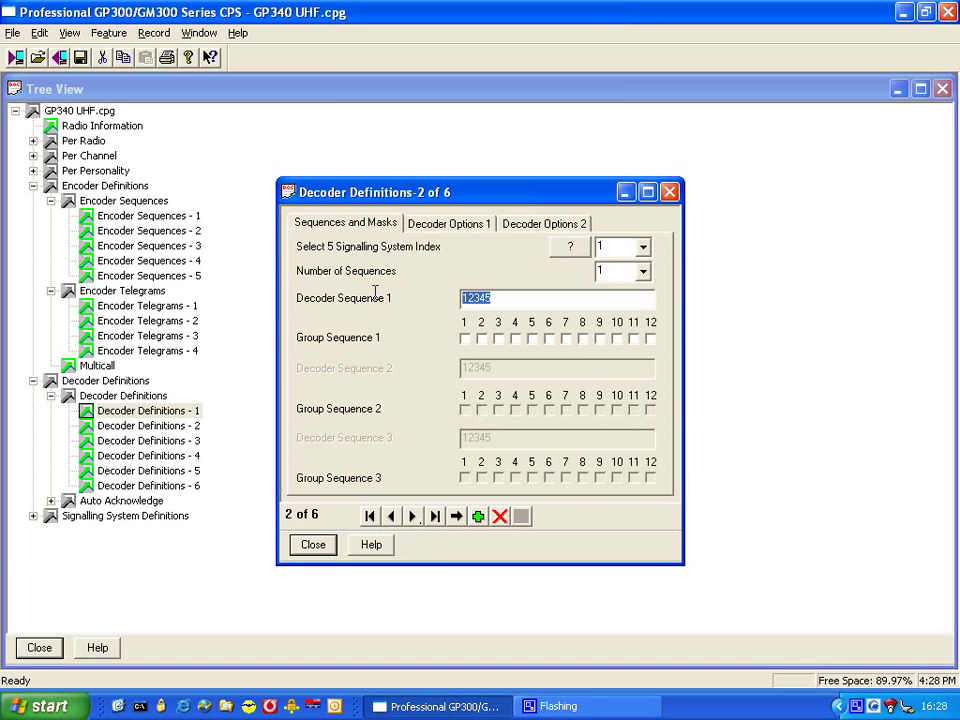
type("0")
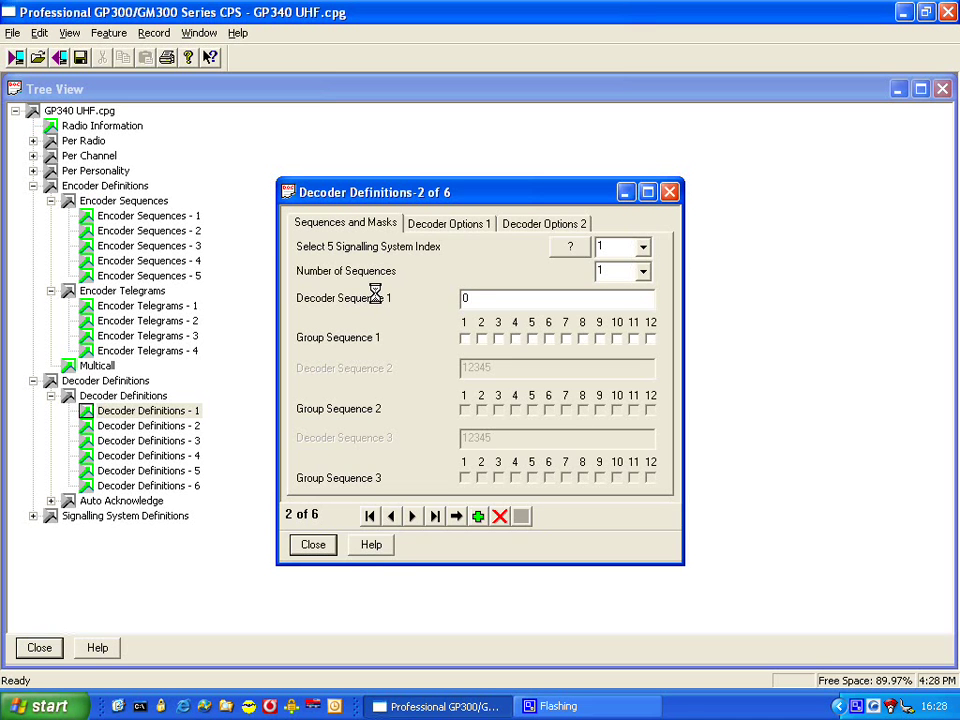
key("BackSpace")
type("040002")
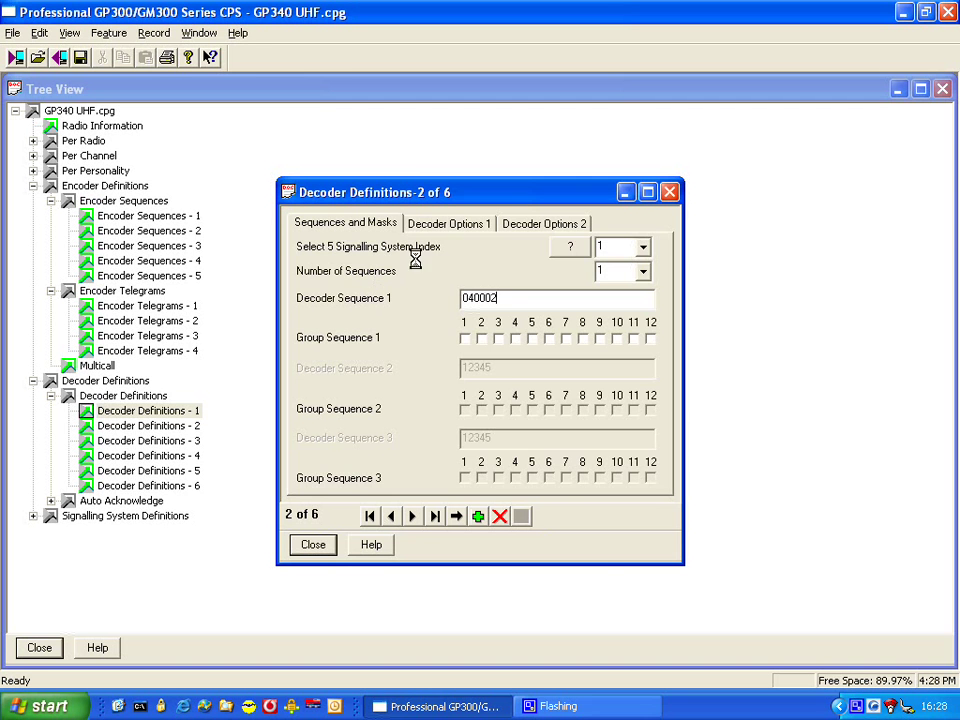
left_click(446, 220)
left_click(643, 249)
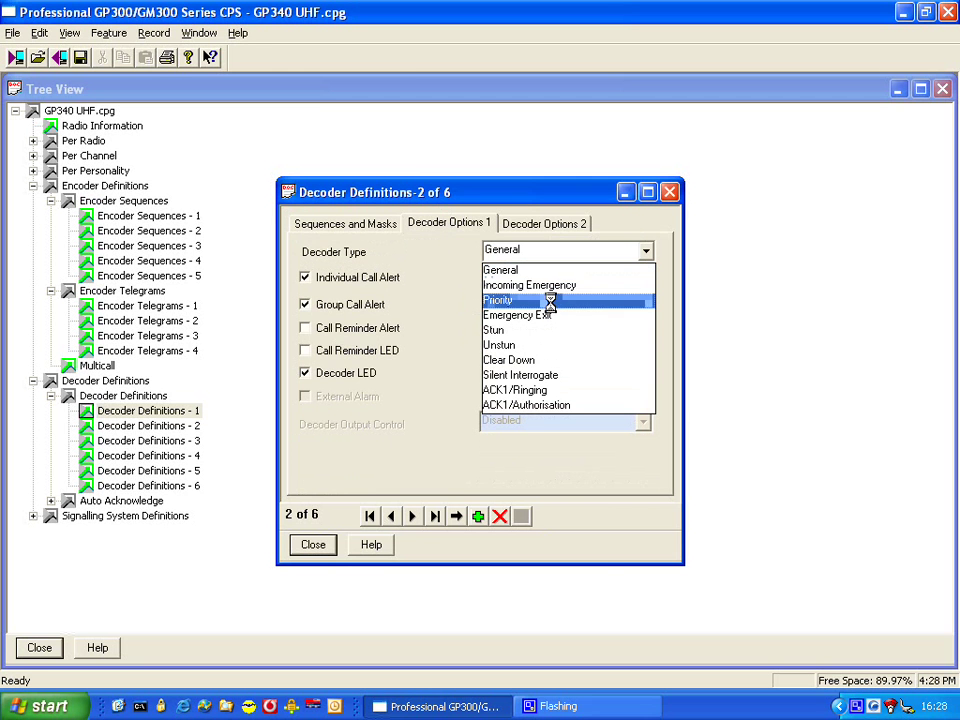
left_click(549, 316)
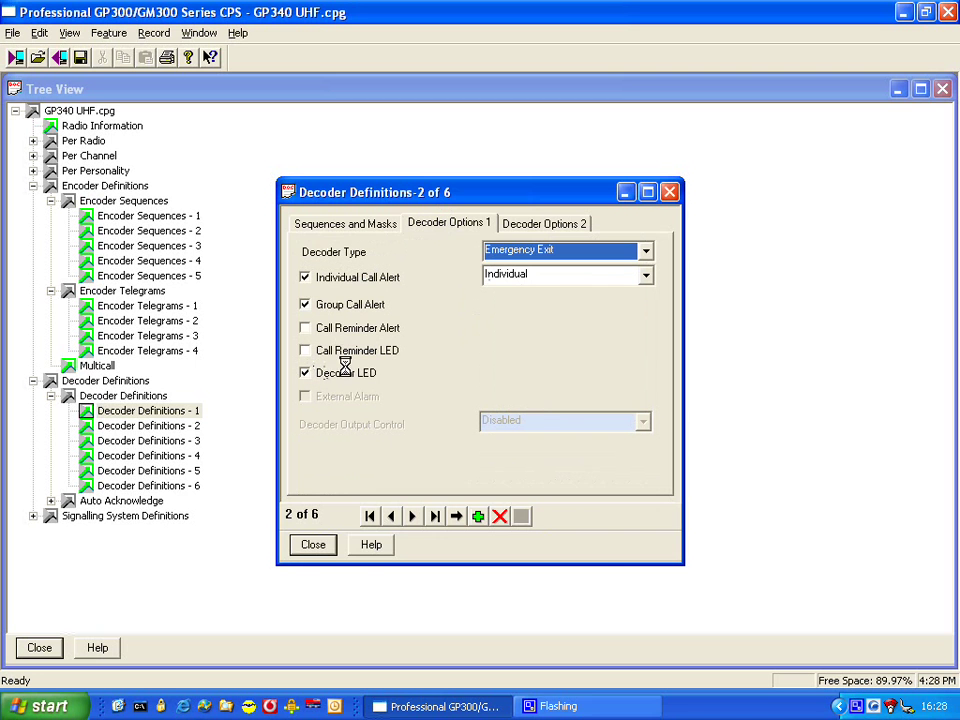
Set Decoder Sequence 1 to 050002 and the decoder type to Stun in the third decoder definition
left_click(409, 516)
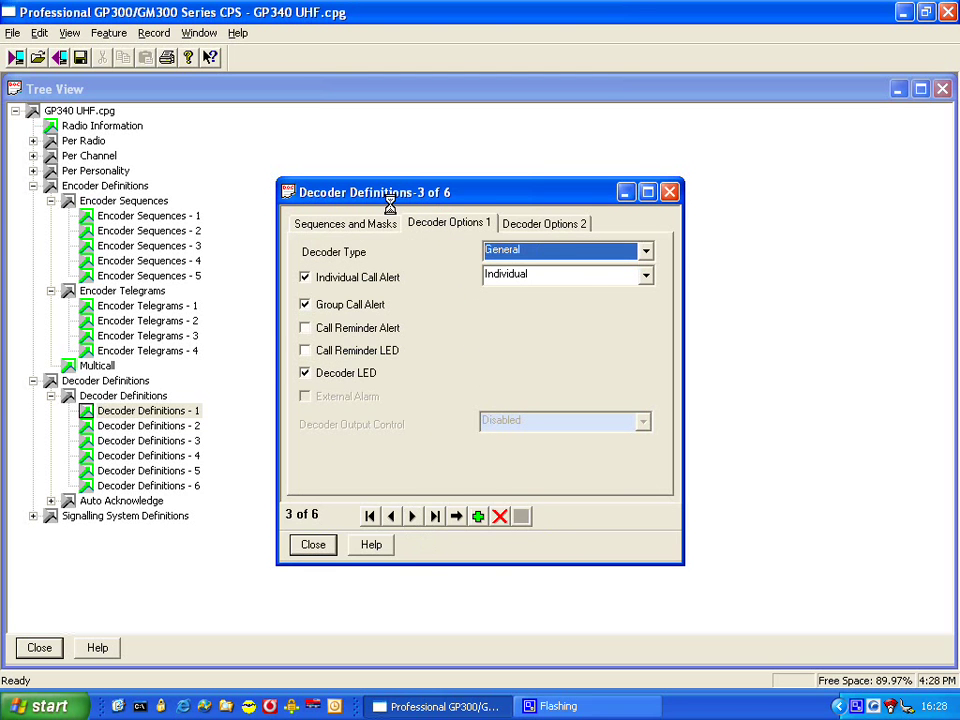
left_click(315, 222)
left_click_drag(492, 298, 325, 298)
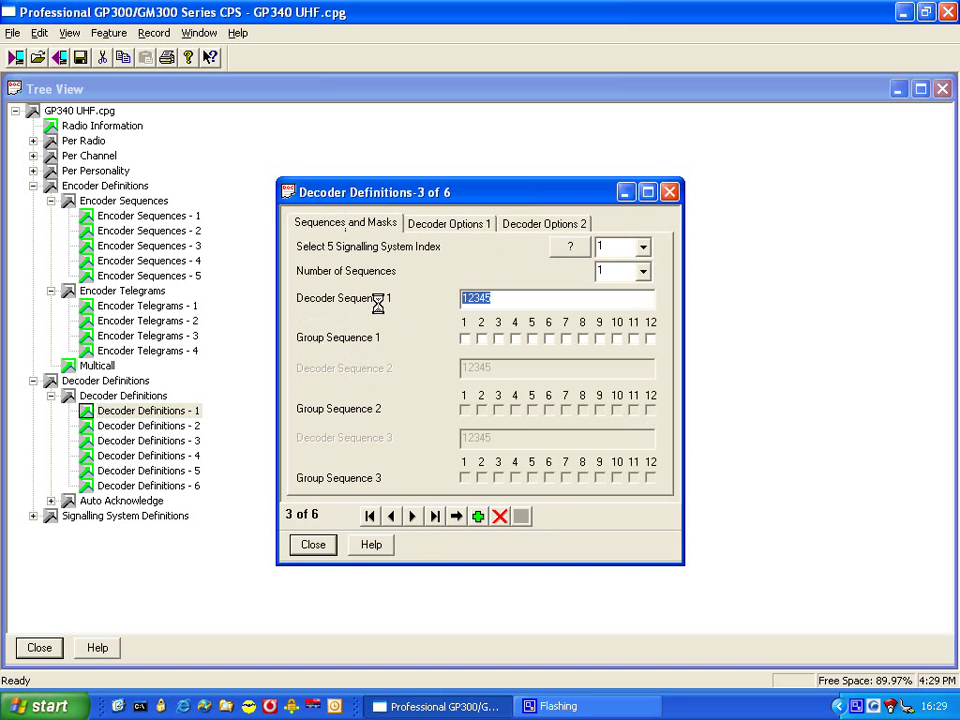
type("050002")
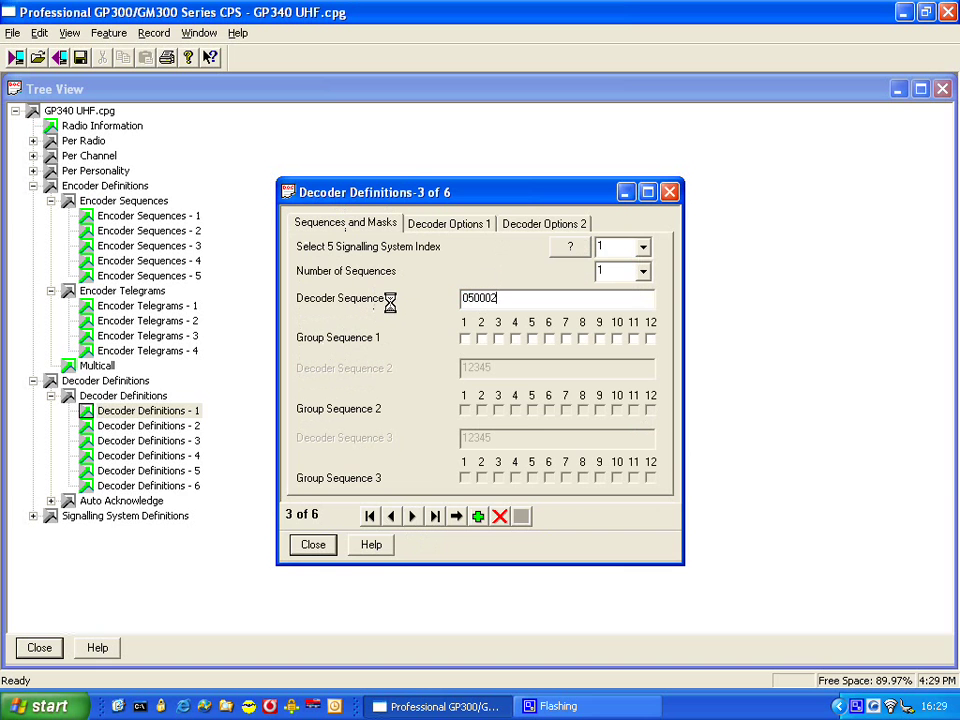
left_click(391, 515)
left_click(412, 515)
left_click(440, 222)
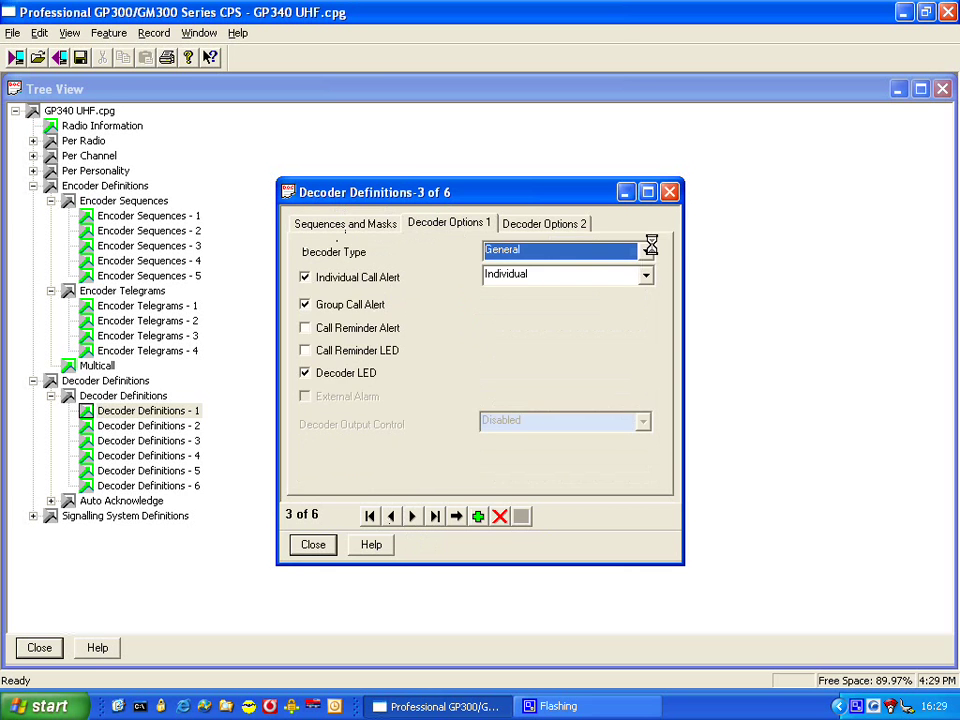
left_click(555, 250)
left_click(521, 344)
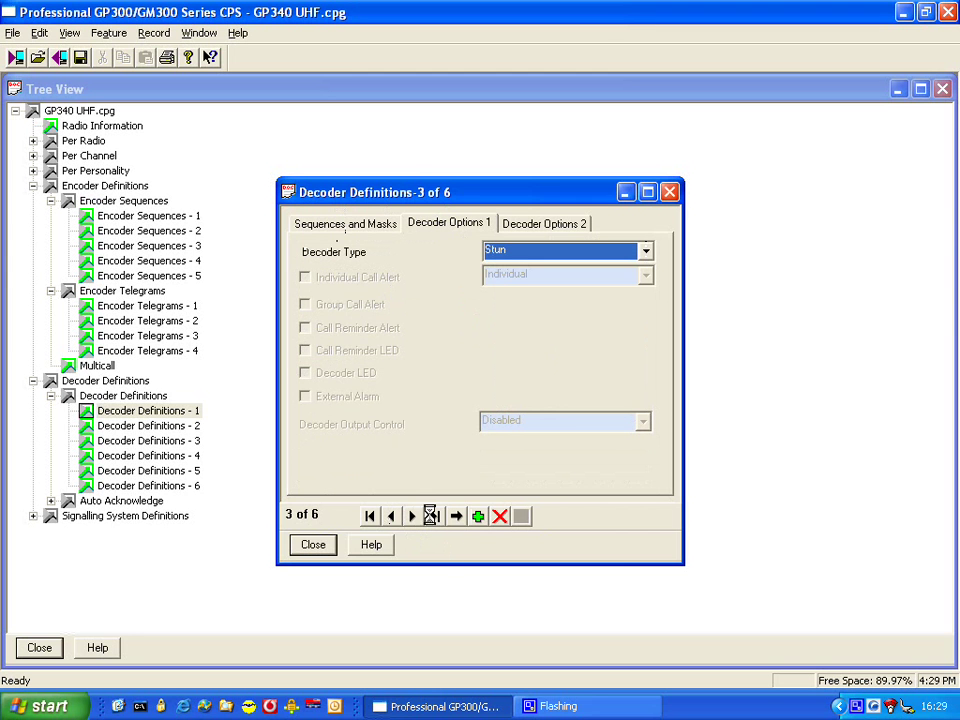
Set Decoder Sequence 1 to 060002 in the fourth decoder definition
left_click(414, 515)
left_click(356, 223)
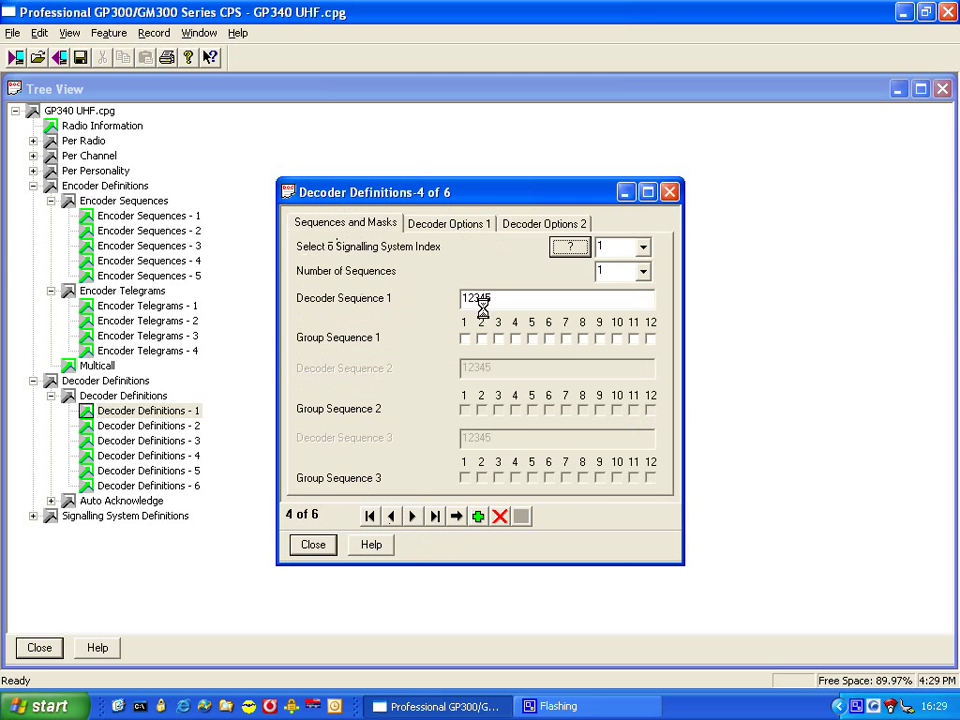
type("06")
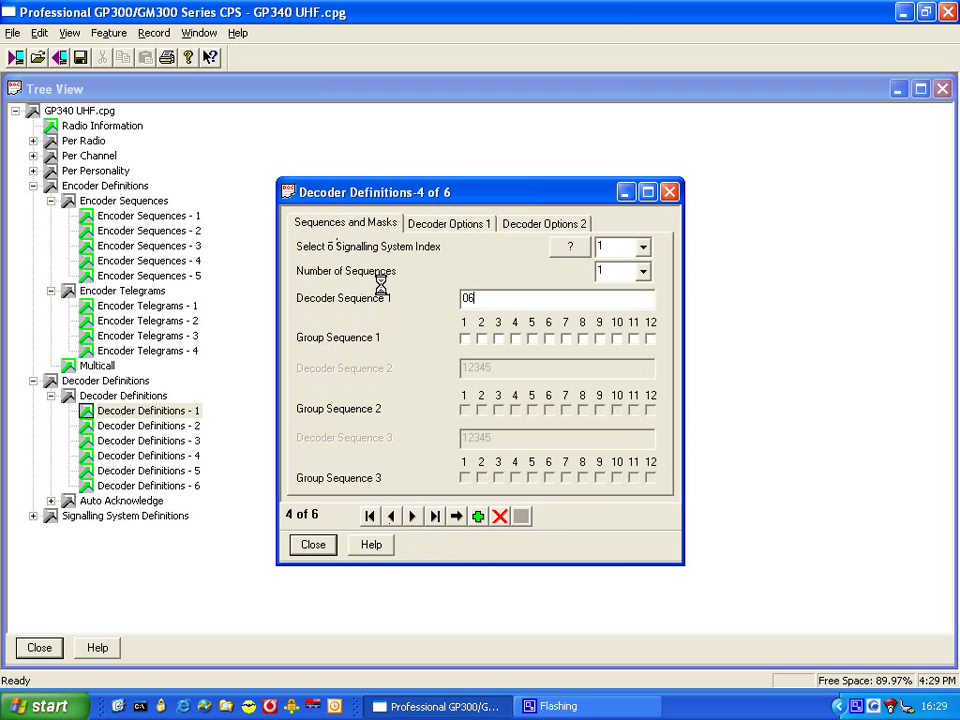
type("0001")
key("BackSpace")
type("2")
Set the fourth decoder definition's type to Unstun and turn off Auto Reset Start
left_click(440, 224)
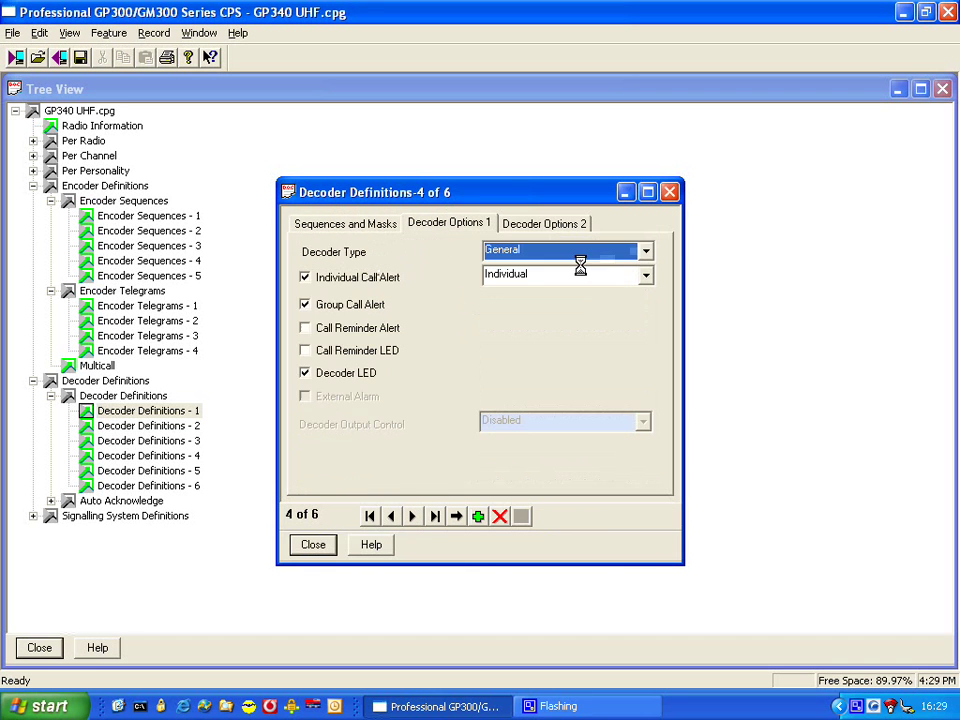
left_click(636, 250)
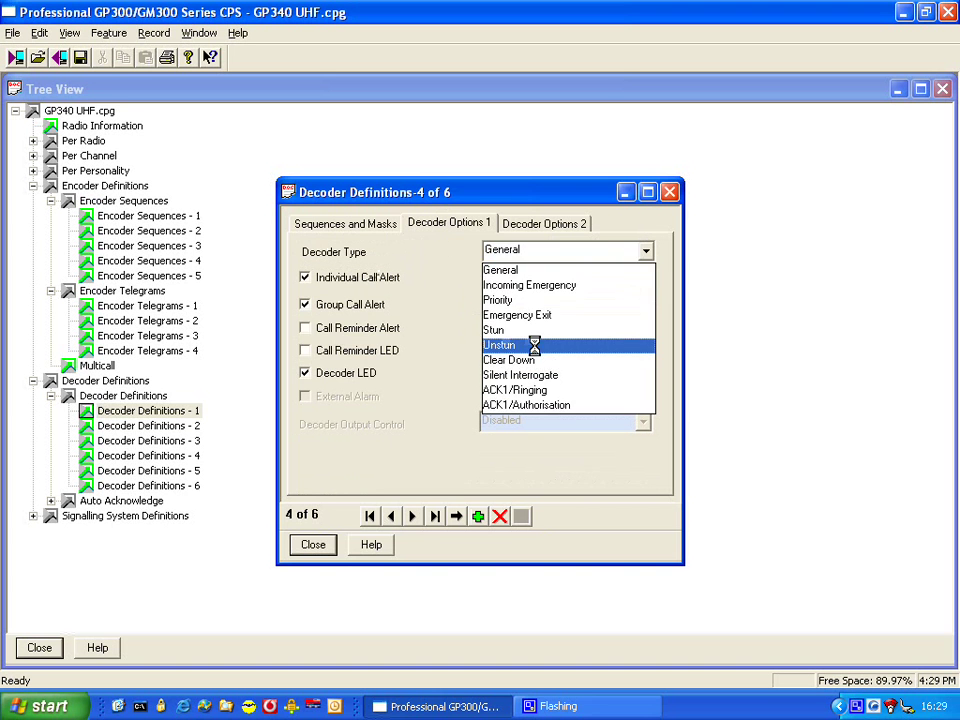
left_click(536, 337)
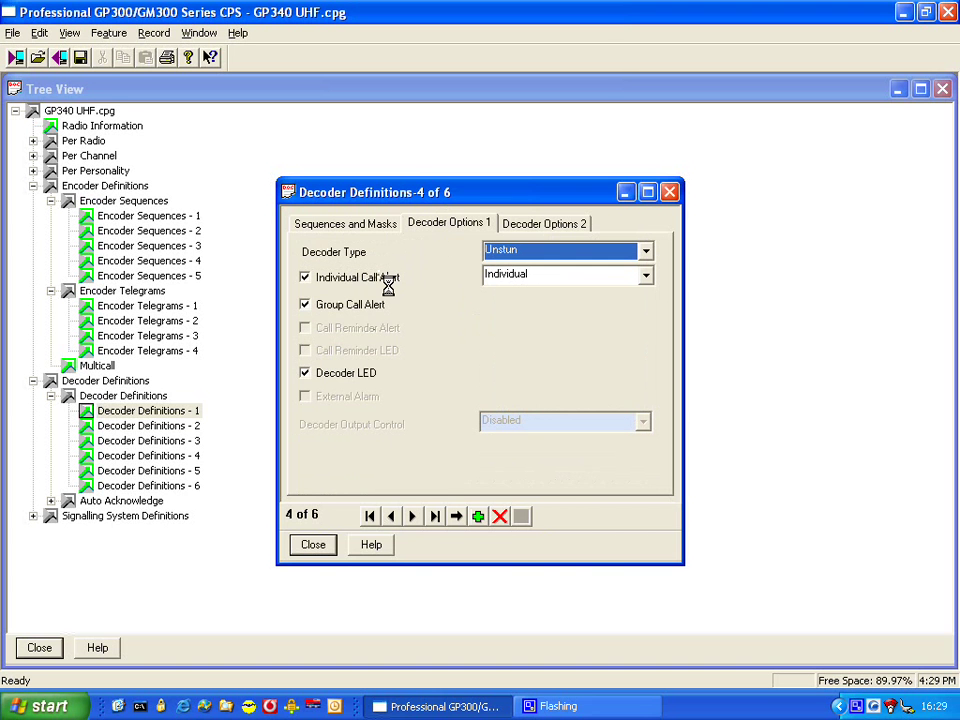
left_click(561, 223)
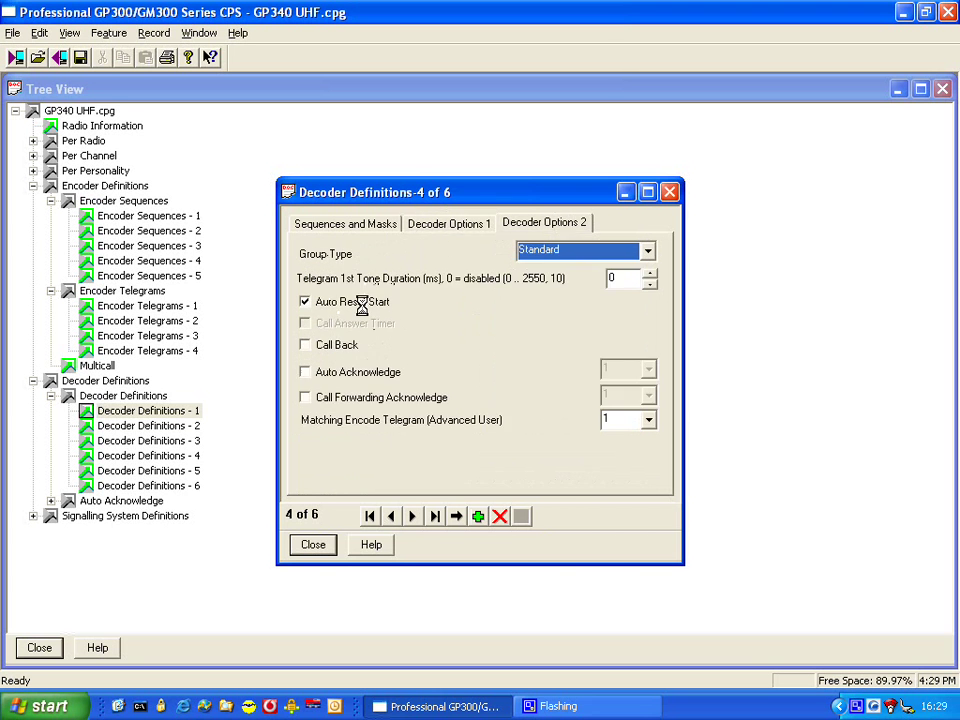
left_click(361, 303)
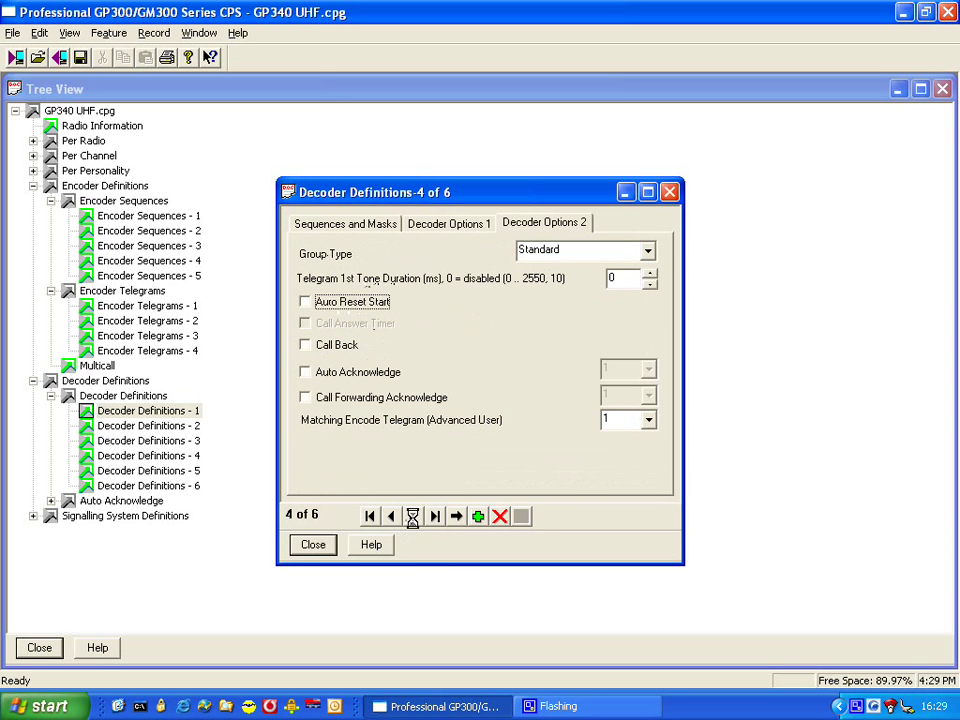
Set Decoder Sequence 1 to 000000 and the decoder type to ACK1/Authorisation in the fifth decoder definition
left_click(412, 516)
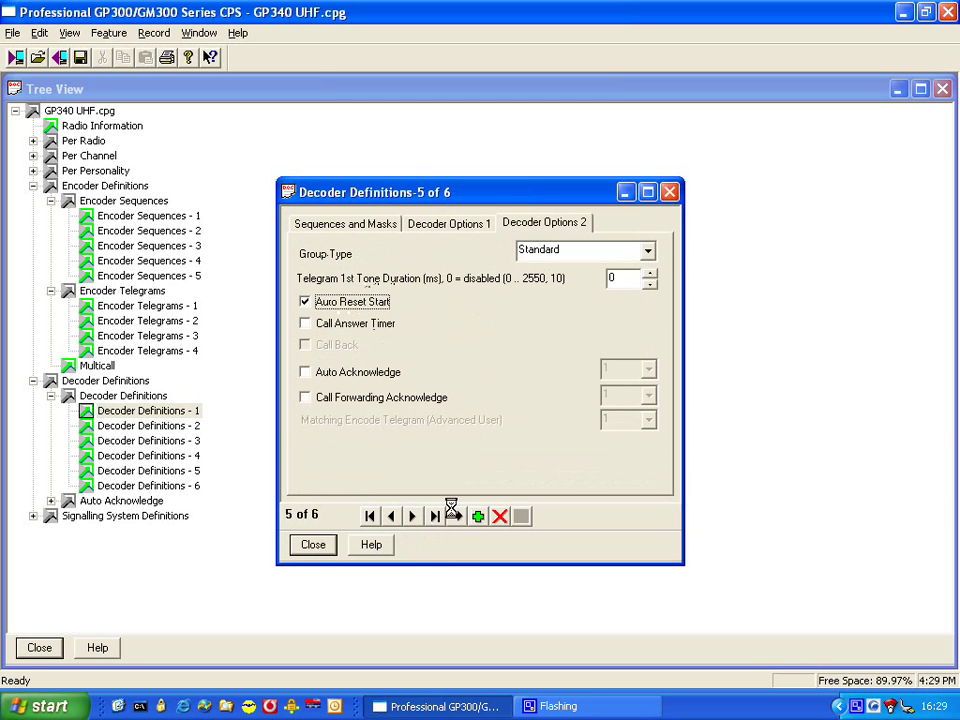
left_click(385, 224)
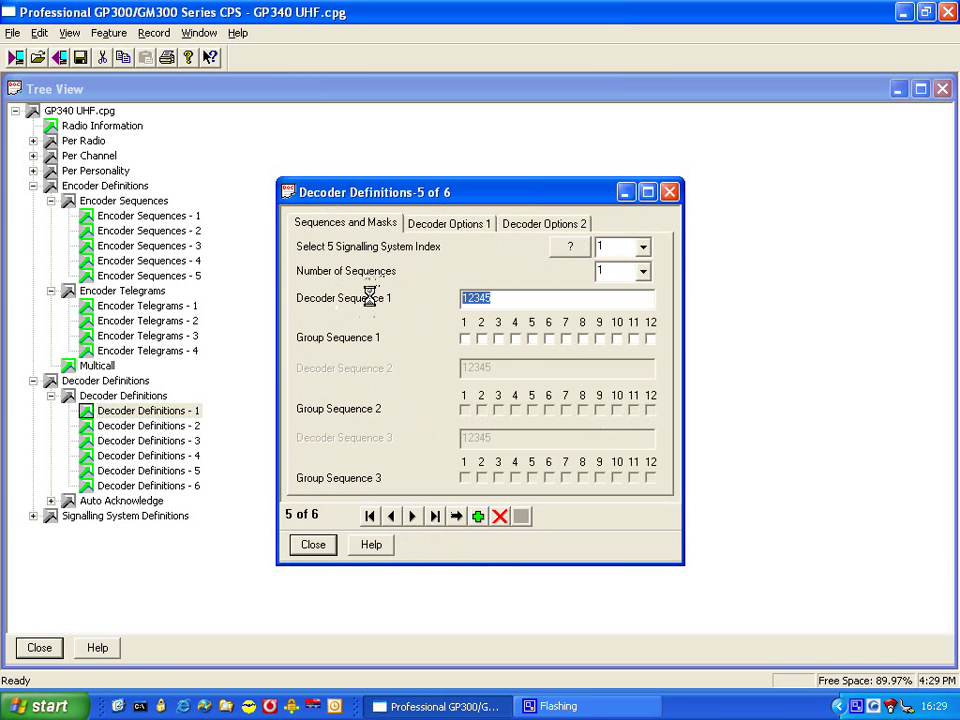
type("000000")
left_click(448, 223)
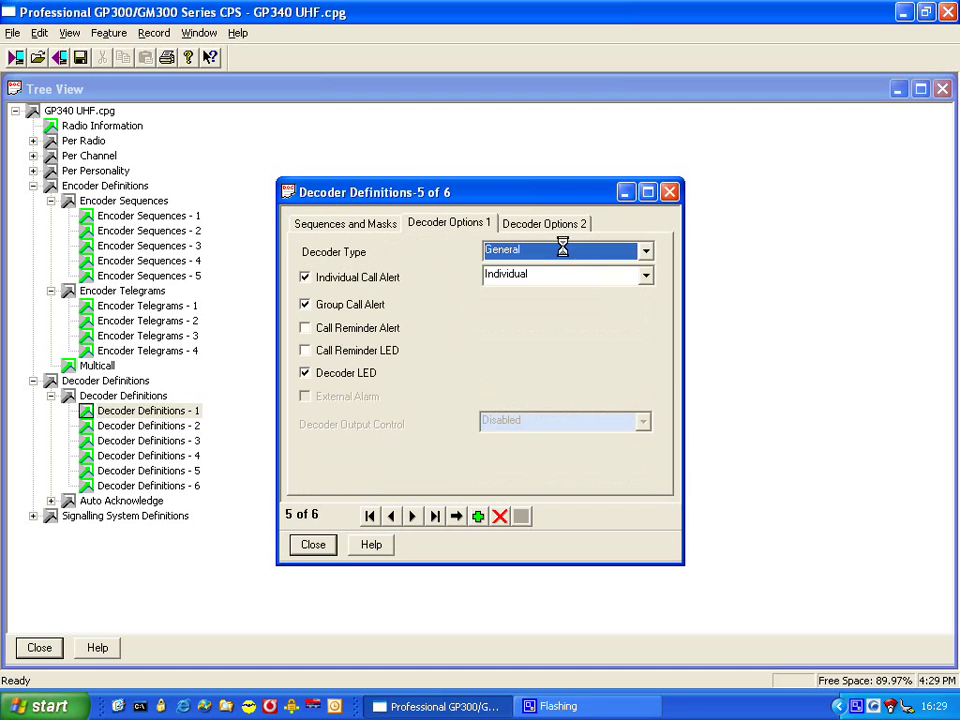
left_click(626, 251)
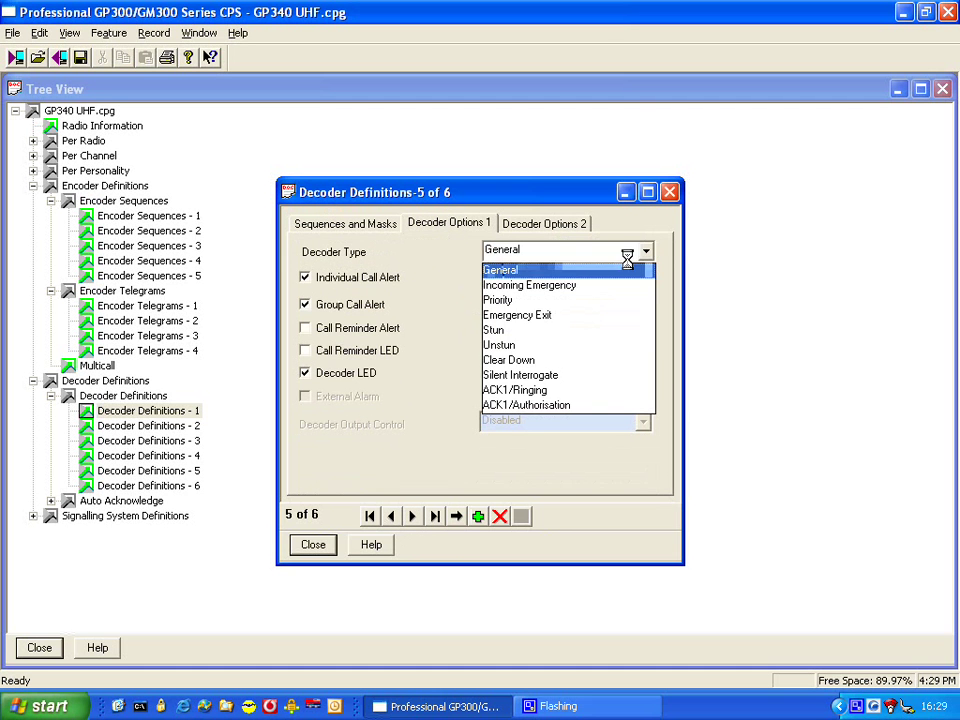
left_click(563, 404)
Turn off Individual Call Alert, Group Call Alert and Decoder LED for the fifth decoder definition
left_click(316, 277)
left_click(336, 303)
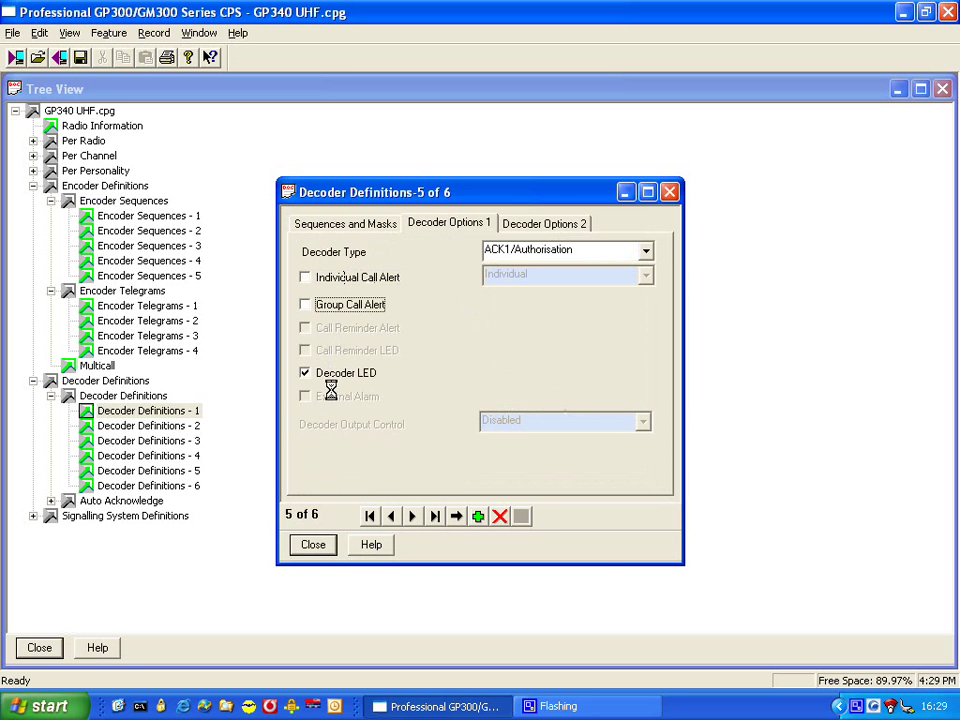
left_click(322, 373)
left_click(550, 222)
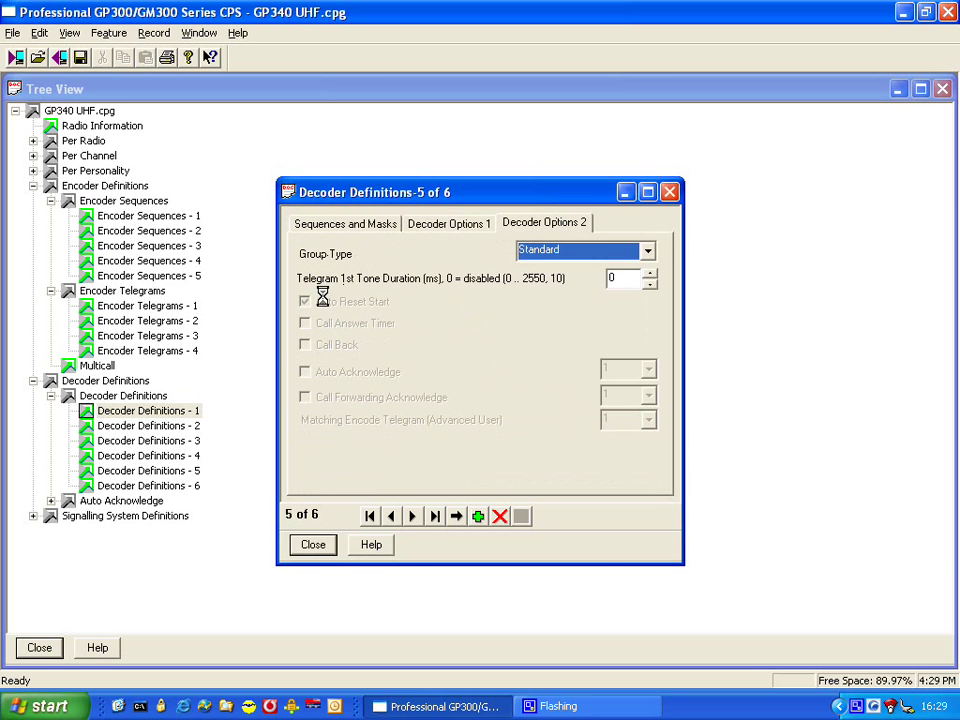
left_click(346, 222)
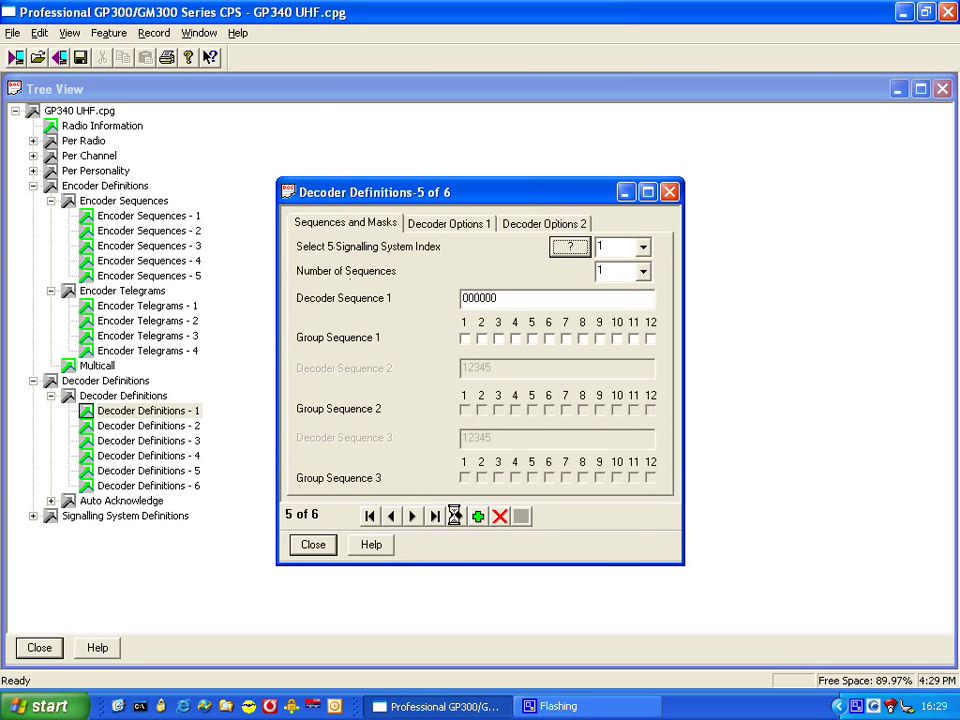
Delete the sixth decoder definition and close the decoder definitions
left_click(454, 515)
left_click(499, 515)
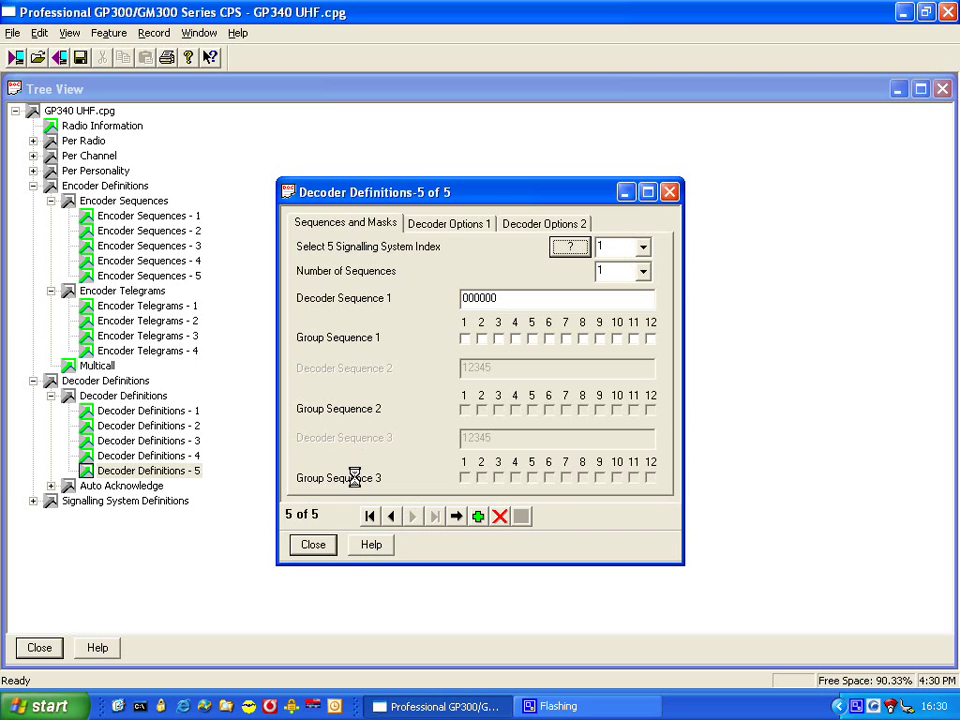
left_click(314, 542)
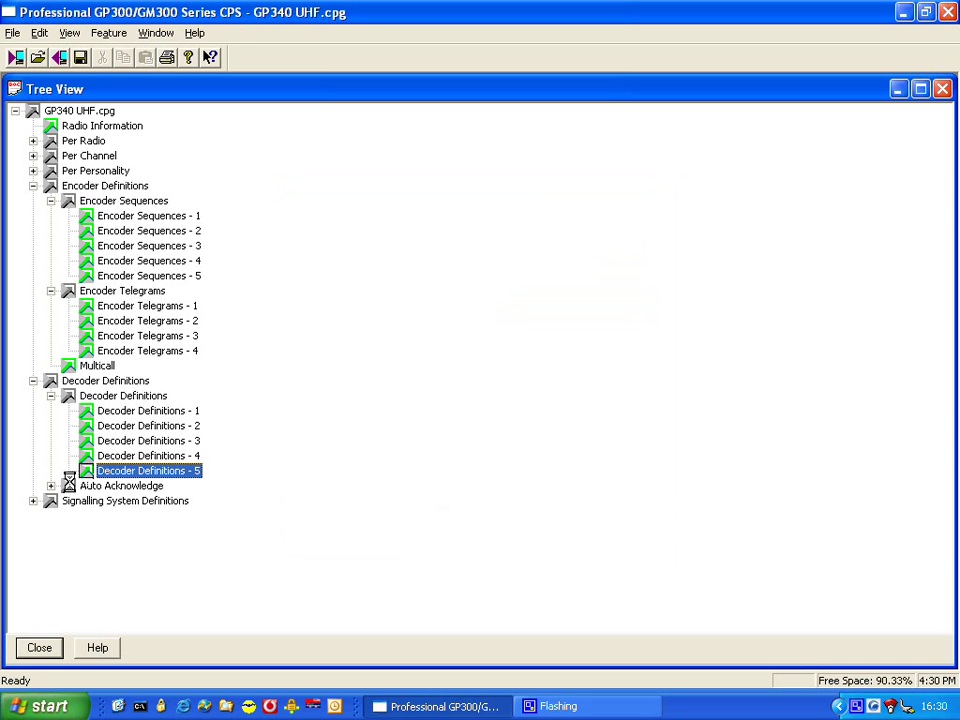
Open the first Auto Acknowledge entry, set its Acknowledge Telegram to 4 and enable Channel Free
left_click(49, 485)
double_click(134, 501)
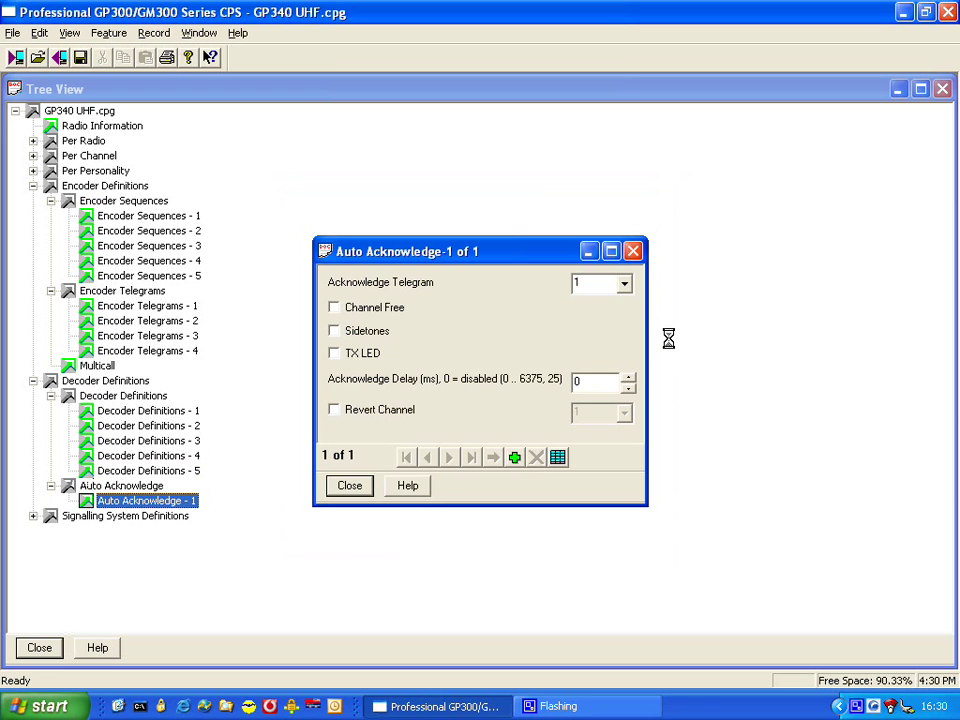
left_click(624, 283)
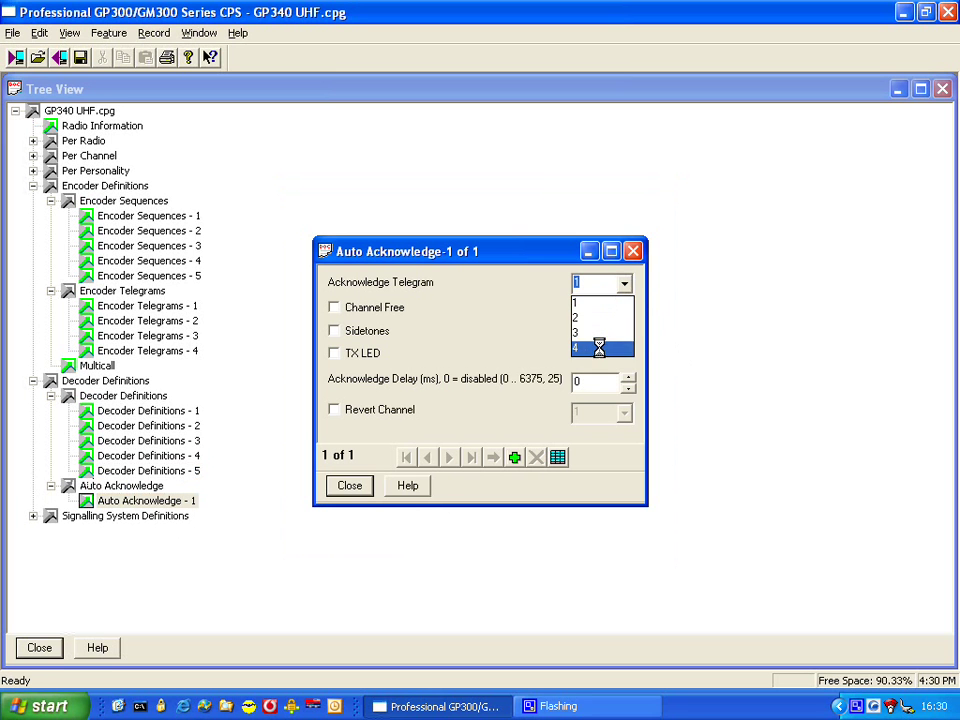
left_click(599, 346)
left_click(370, 307)
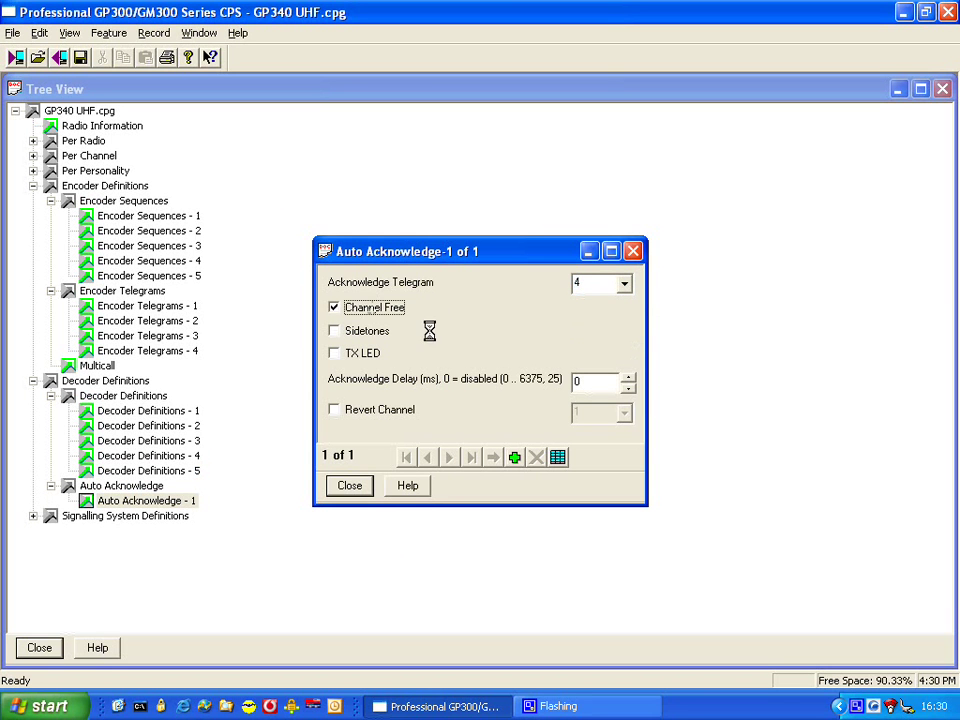
Close the Auto Acknowledge entry and collapse the Encoder Definitions and Decoder Definitions branches
left_click(349, 486)
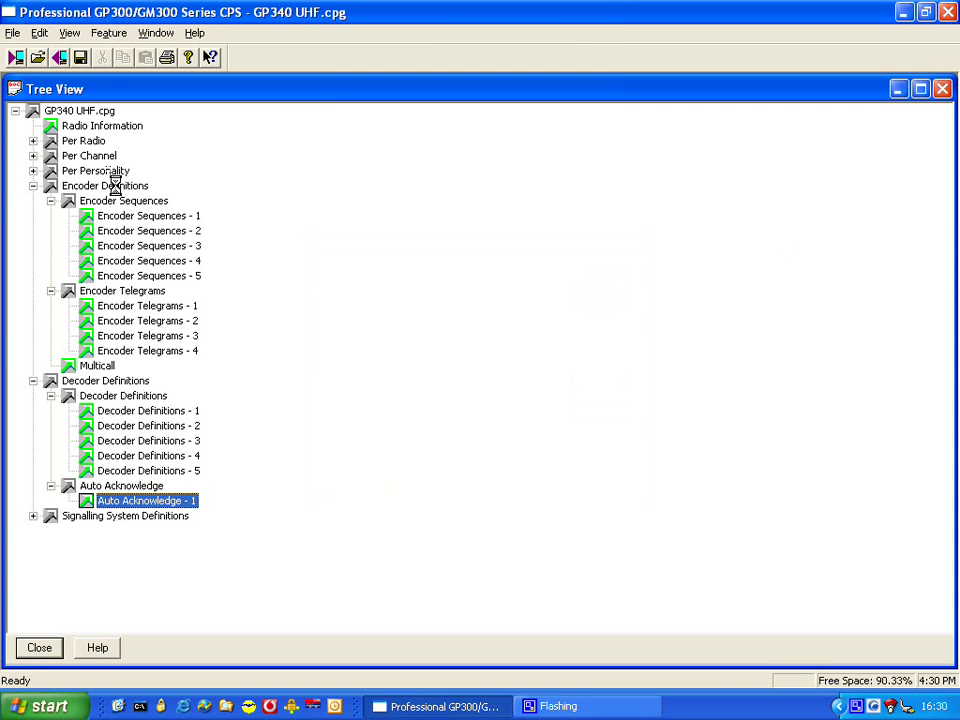
left_click(33, 186)
left_click(33, 201)
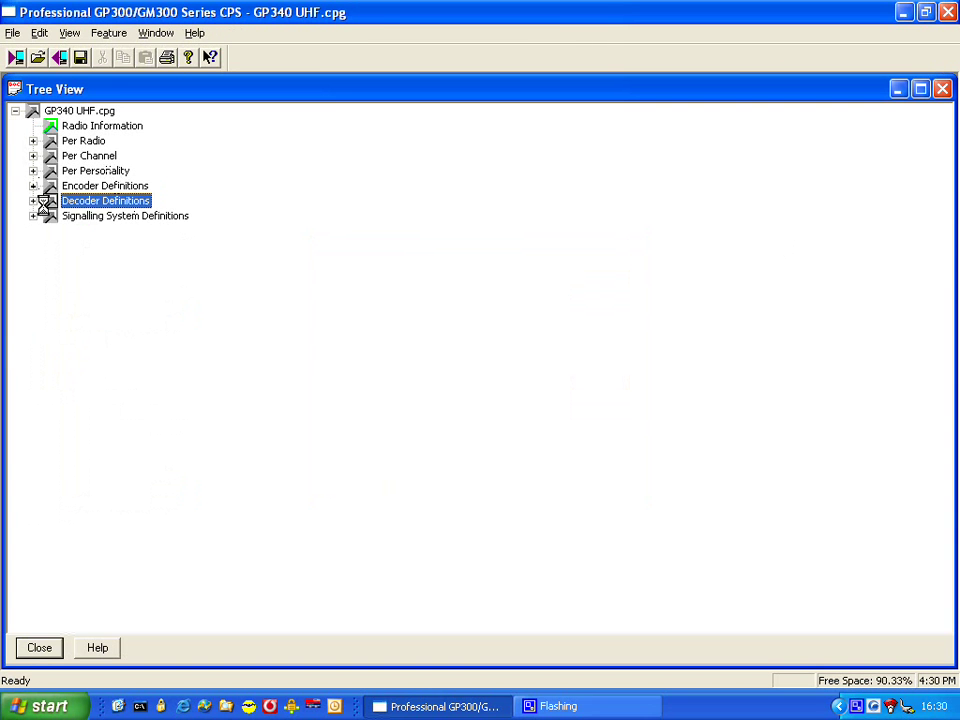
Open the first Per Personality entry and set its PTT Keyup Mode to Every PTT
left_click(33, 171)
left_click(95, 185)
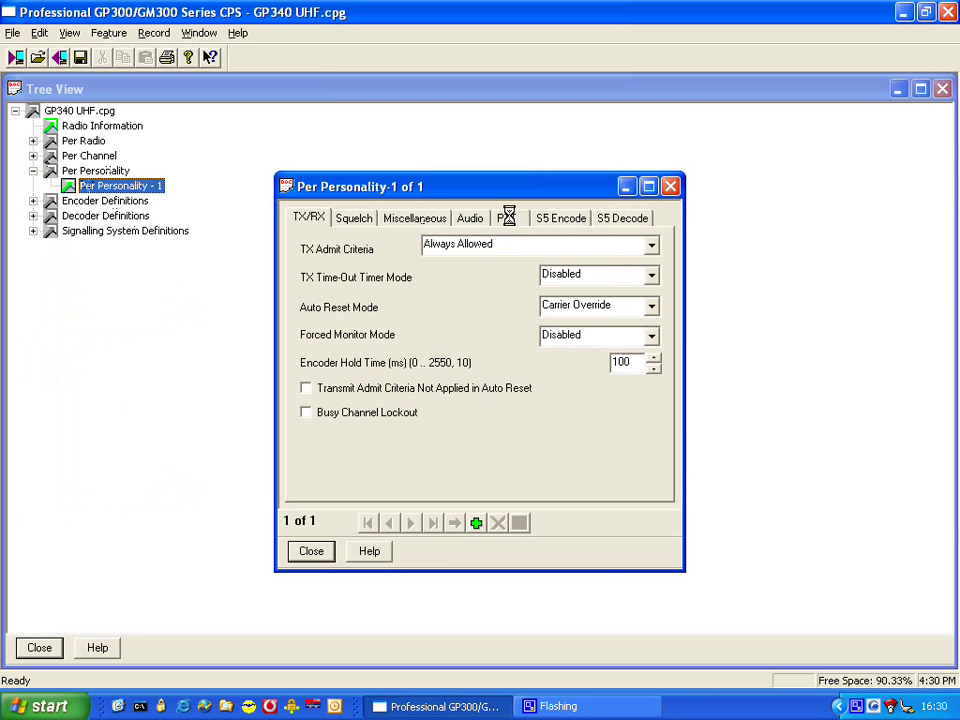
left_click(507, 217)
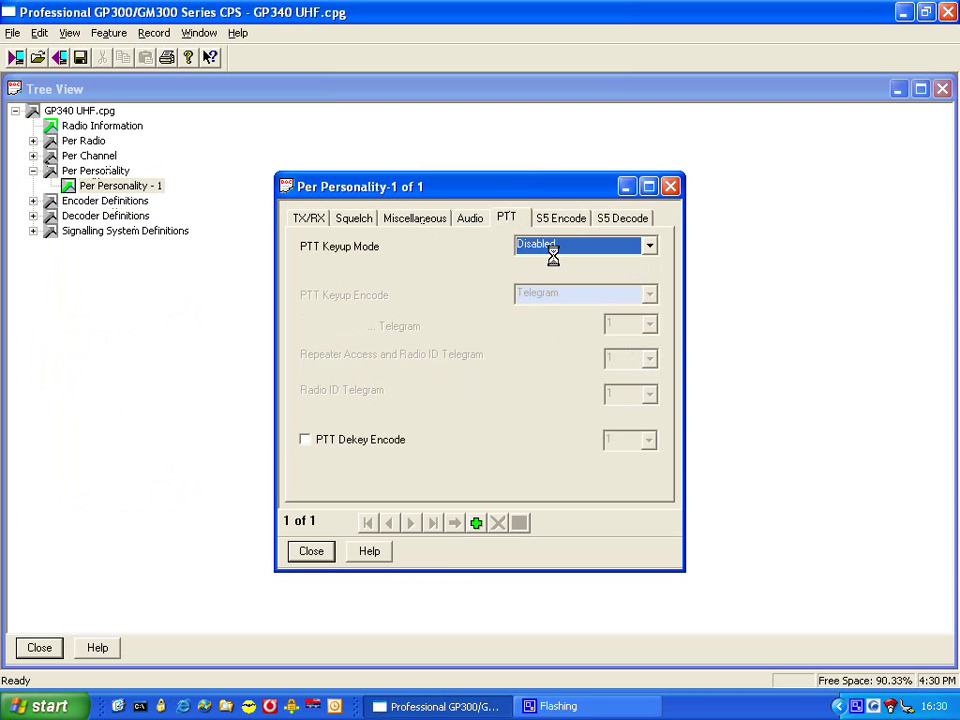
left_click(645, 245)
left_click(562, 275)
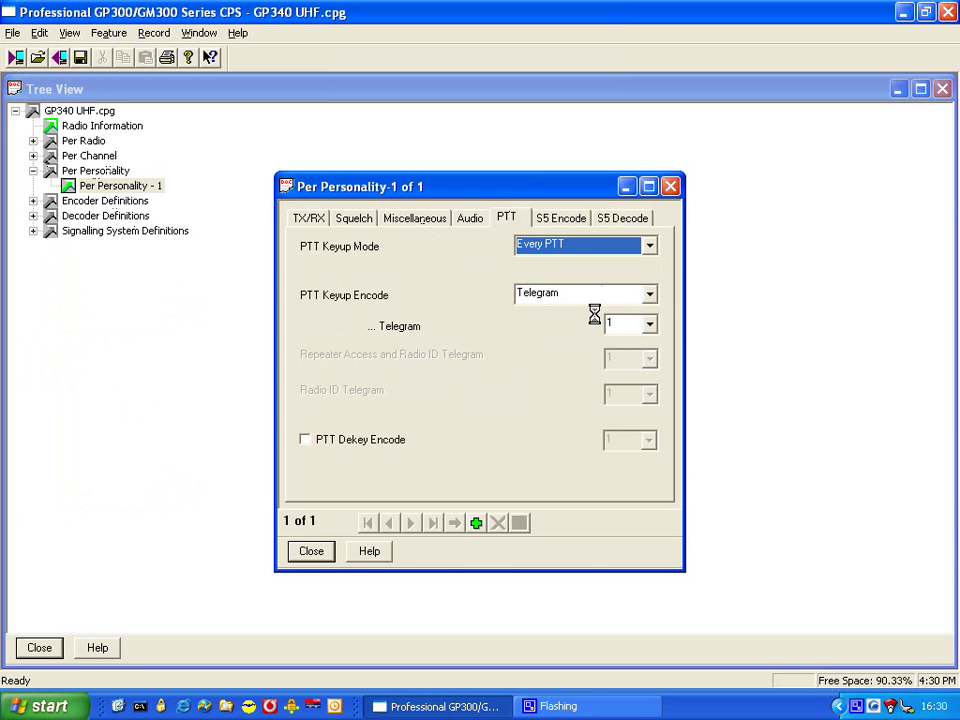
Set the Call 1 telegram to 2 in the personality's Select 5 encode settings
left_click(565, 217)
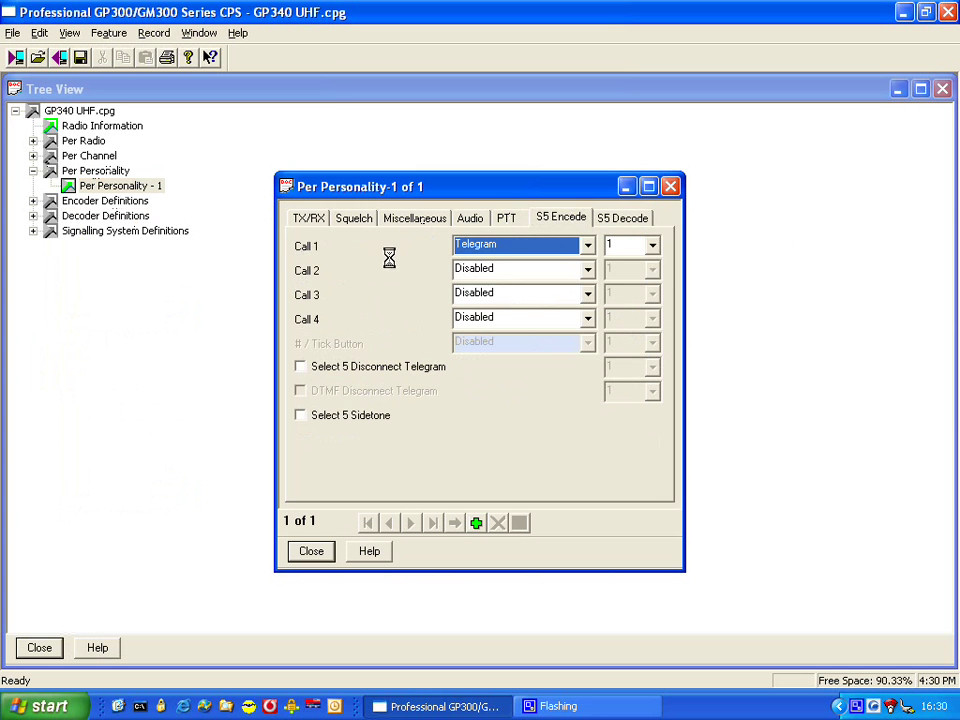
left_click(652, 245)
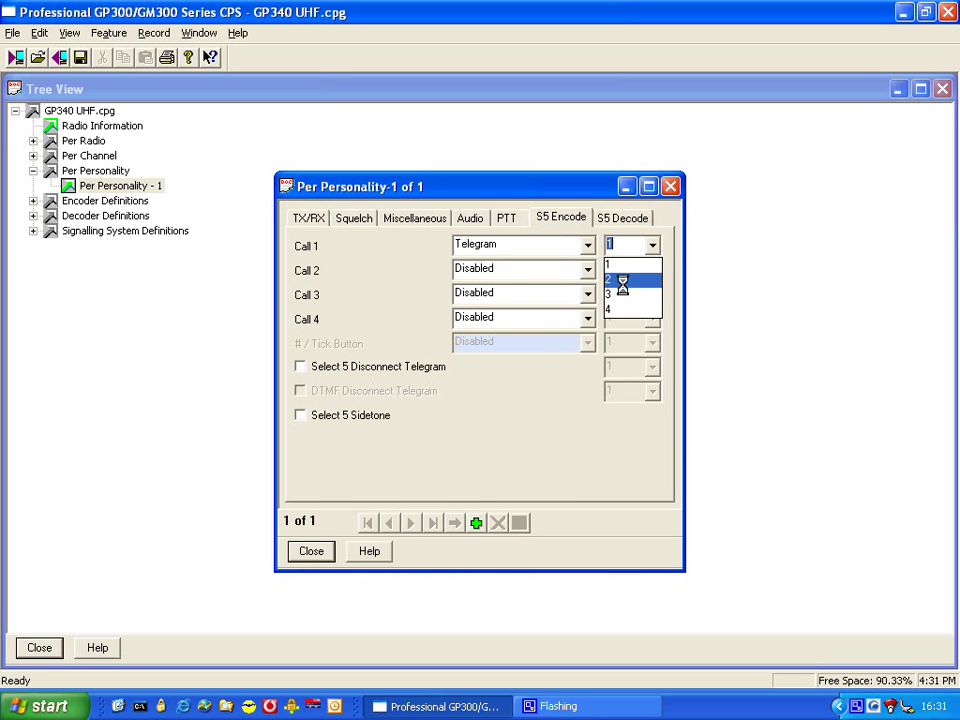
left_click(621, 280)
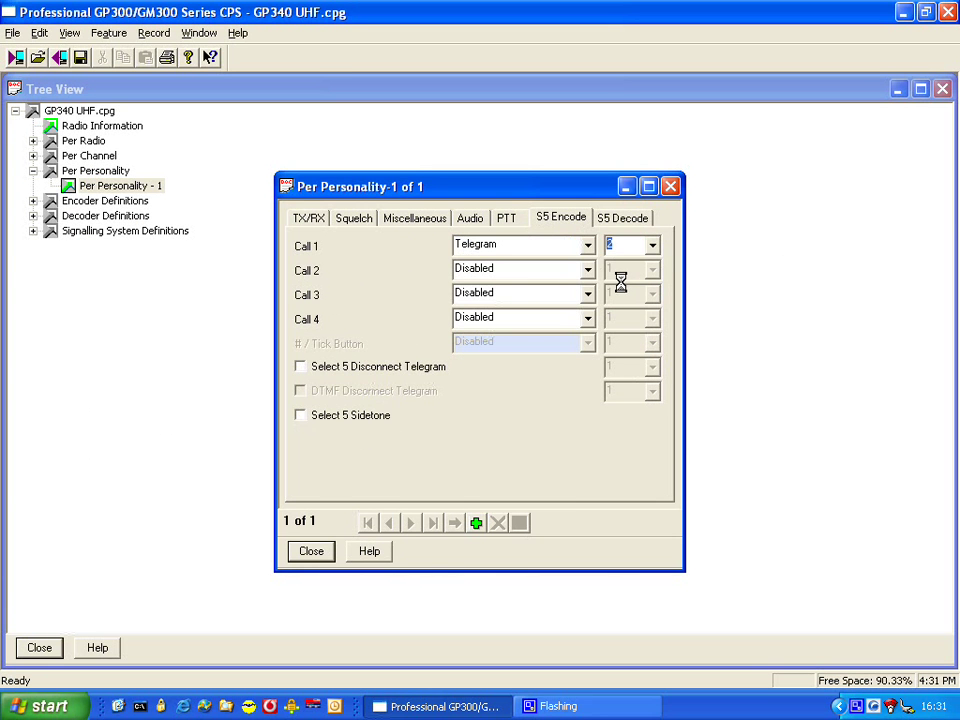
Enable Decode Telegrams 2 to 5 in addition to telegram 1 in the personality's Select 5 decode settings
left_click(632, 217)
left_click(578, 261)
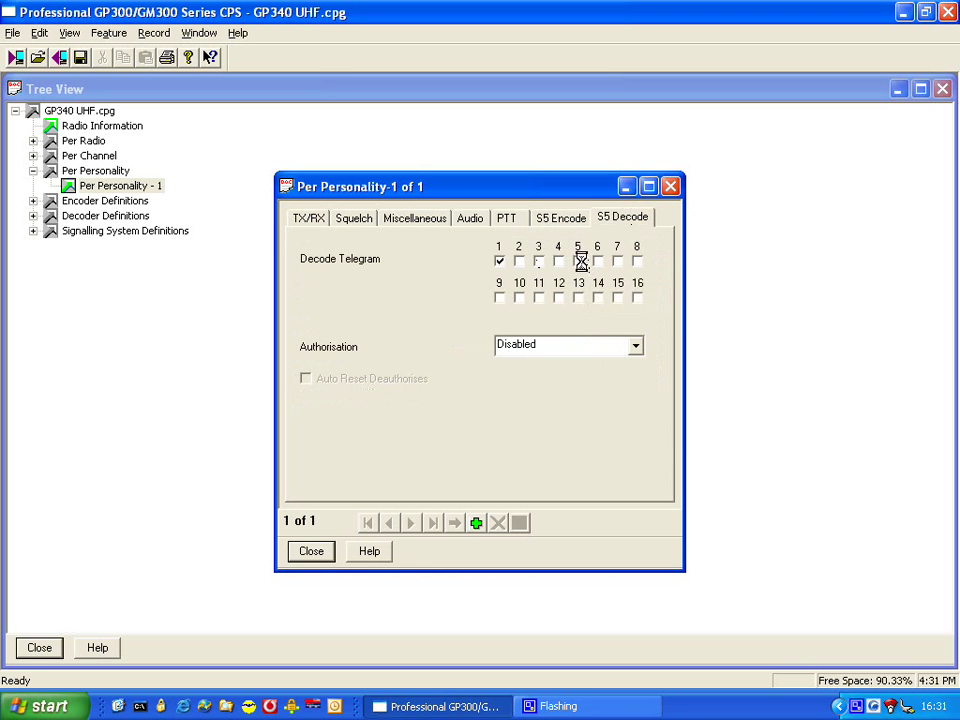
left_click(558, 261)
left_click(538, 261)
left_click(518, 261)
left_click(500, 261)
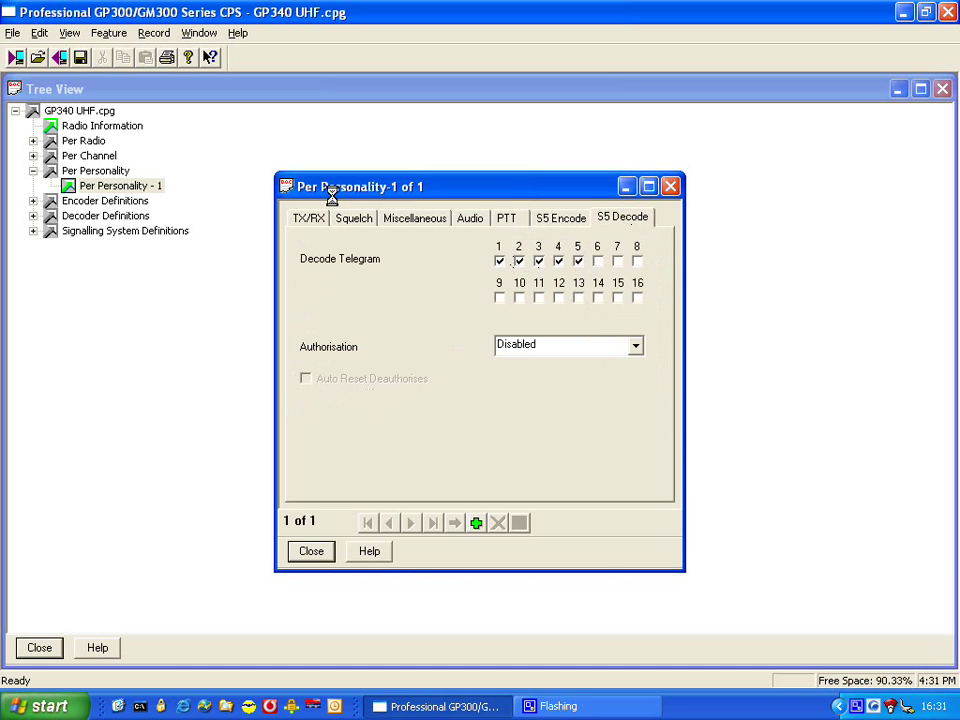
Set the personality's Rx Squelch Mode to Tone Squelch
left_click(353, 217)
left_click(648, 258)
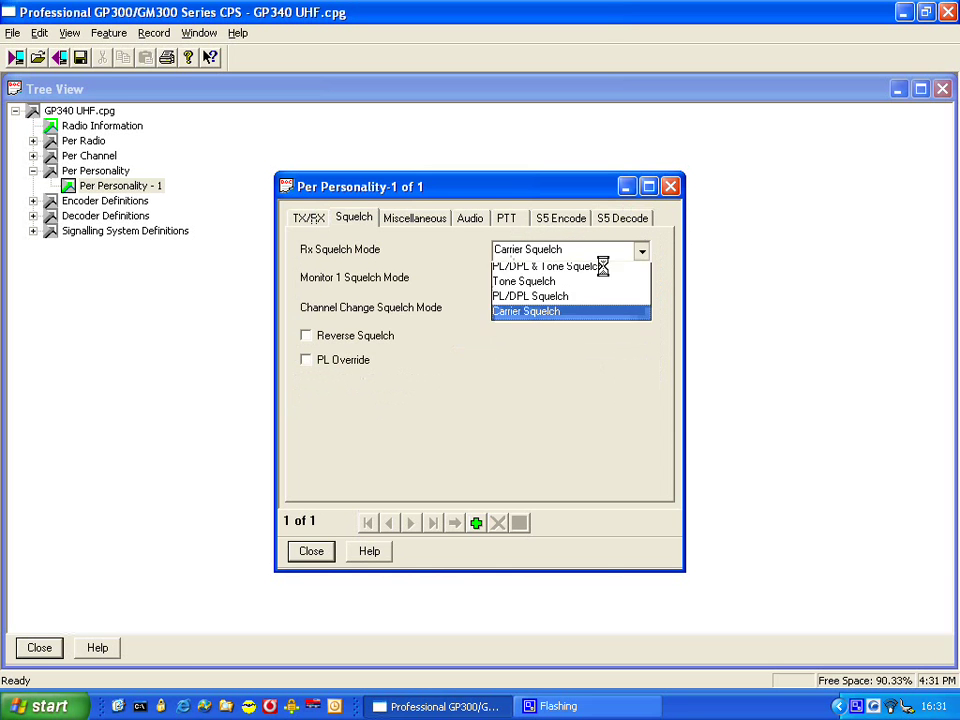
left_click(549, 281)
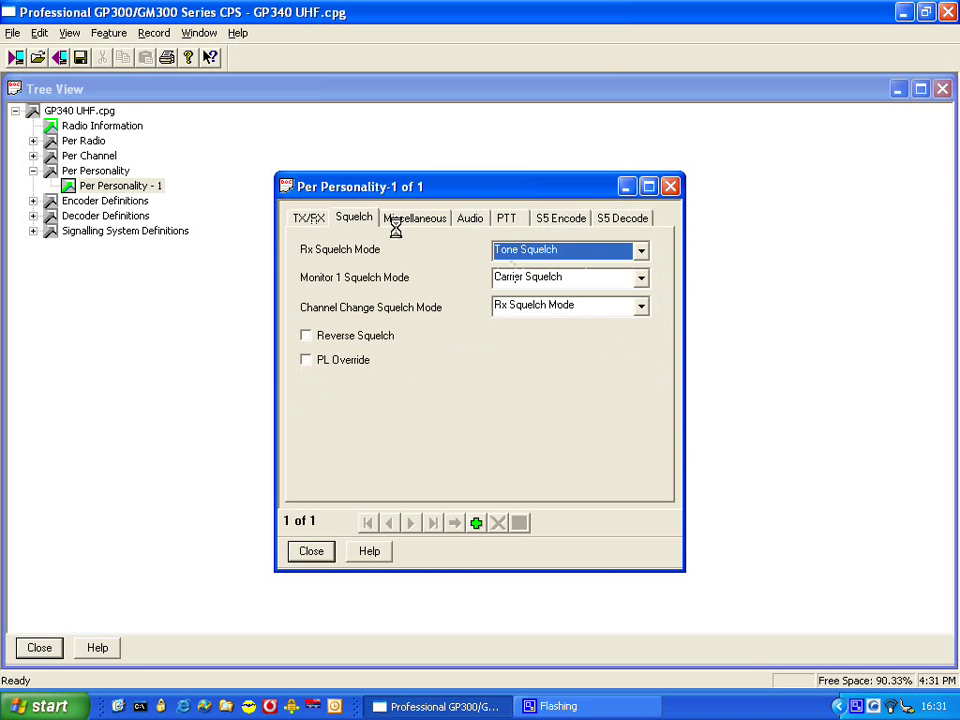
Set the personality's Auto Reset Mode to Carrier Independent and close the Per Personality entry
left_click(316, 216)
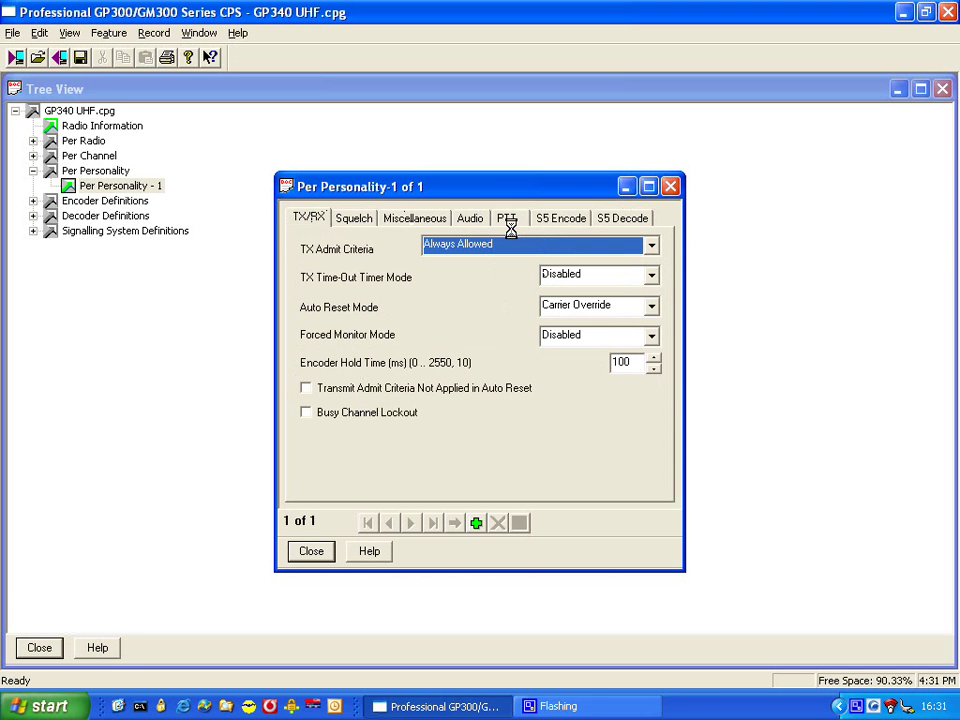
left_click(651, 306)
left_click(606, 355)
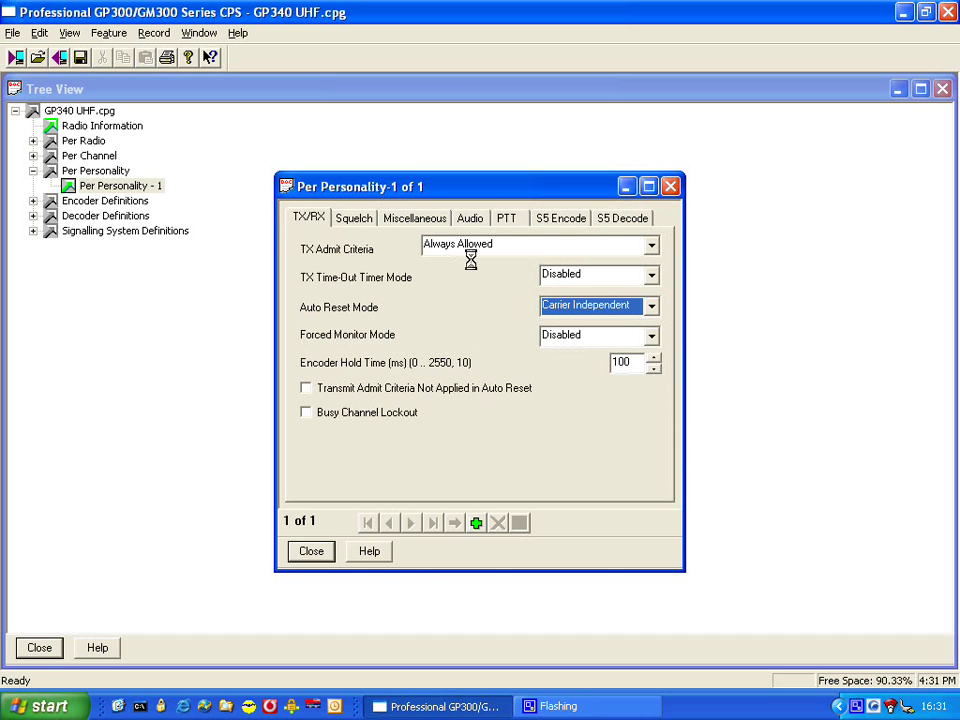
left_click(310, 549)
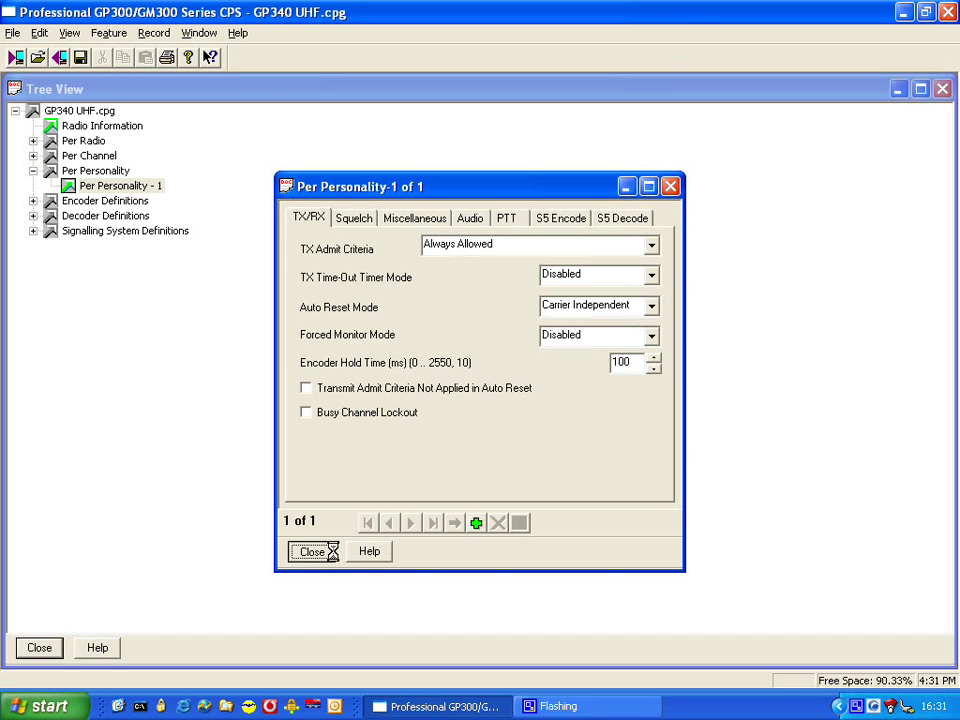
Open the Per Radio Button Definition, assign Emergency to the radio's top button and close the definition
left_click(33, 141)
double_click(127, 155)
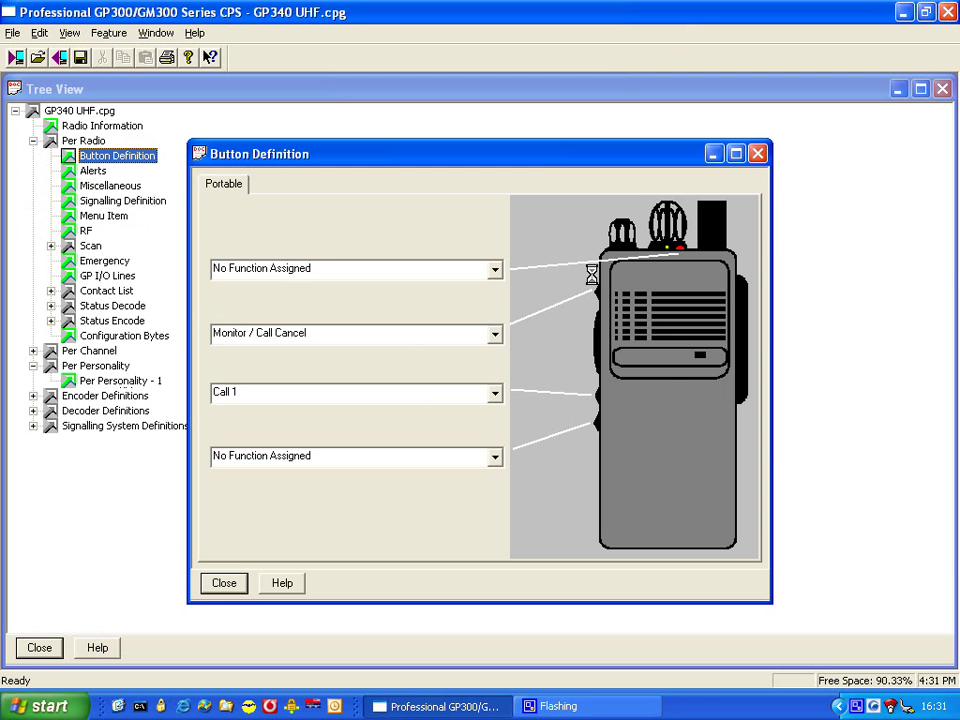
left_click(493, 269)
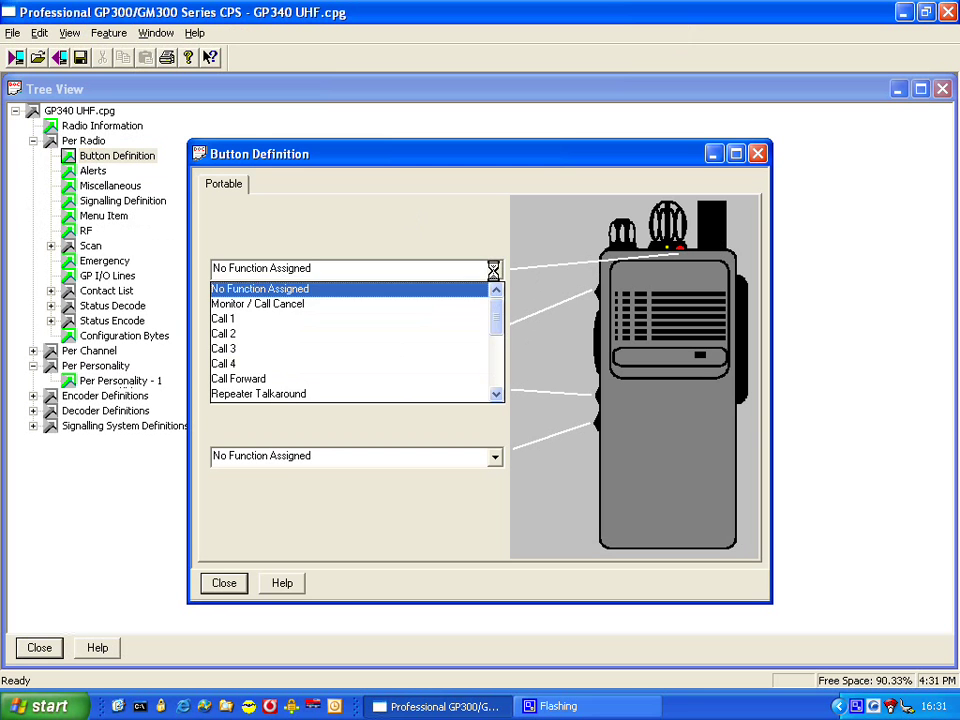
key("e")
key("Return")
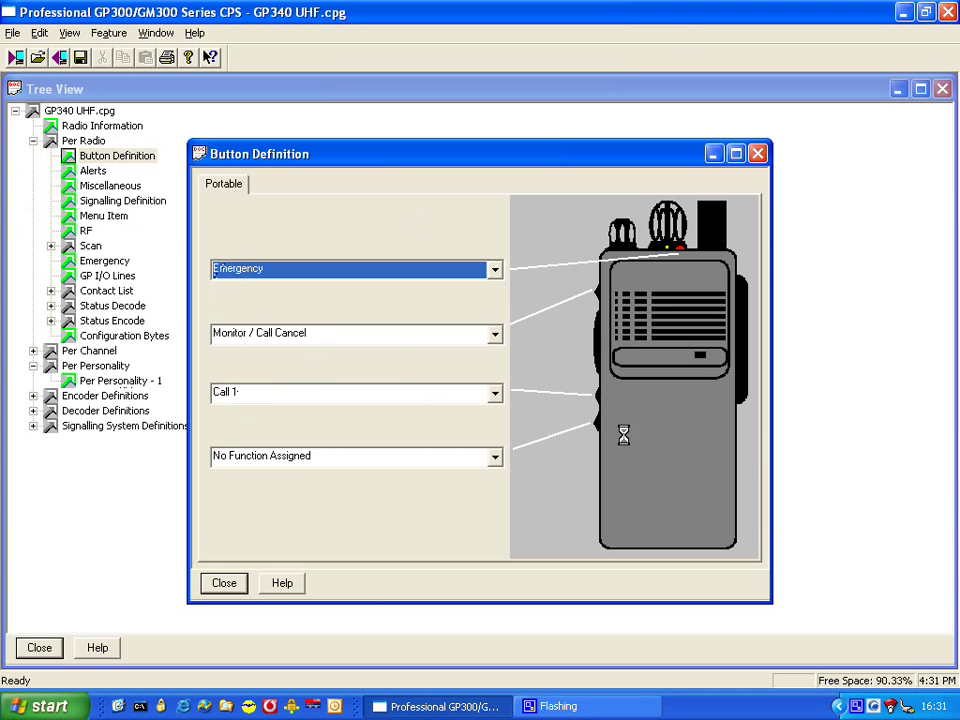
left_click(214, 583)
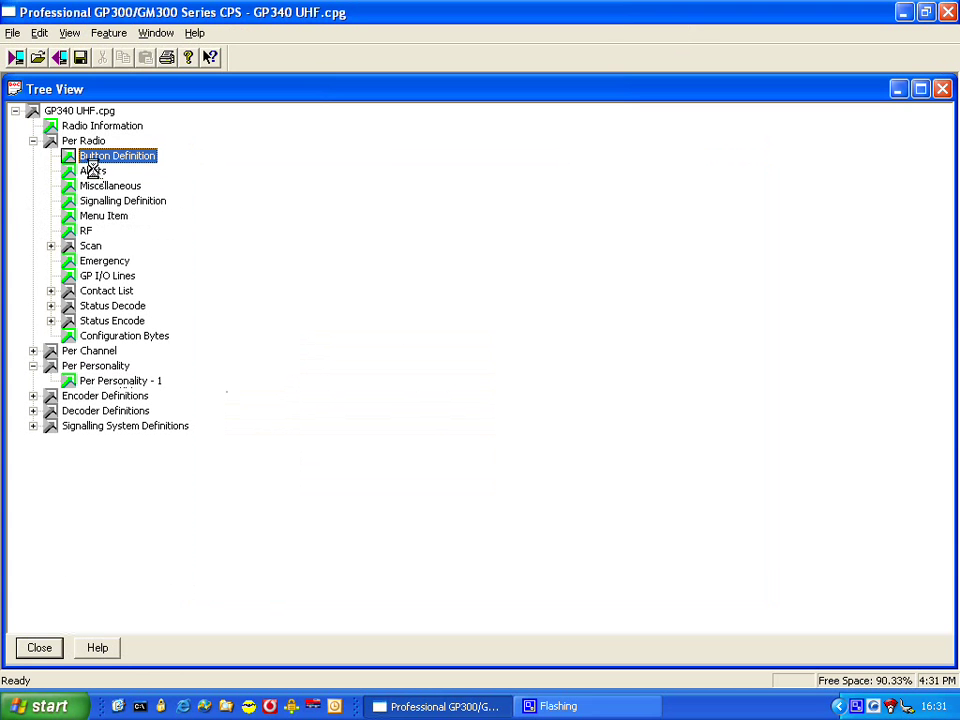
left_click(92, 170)
left_click(118, 187)
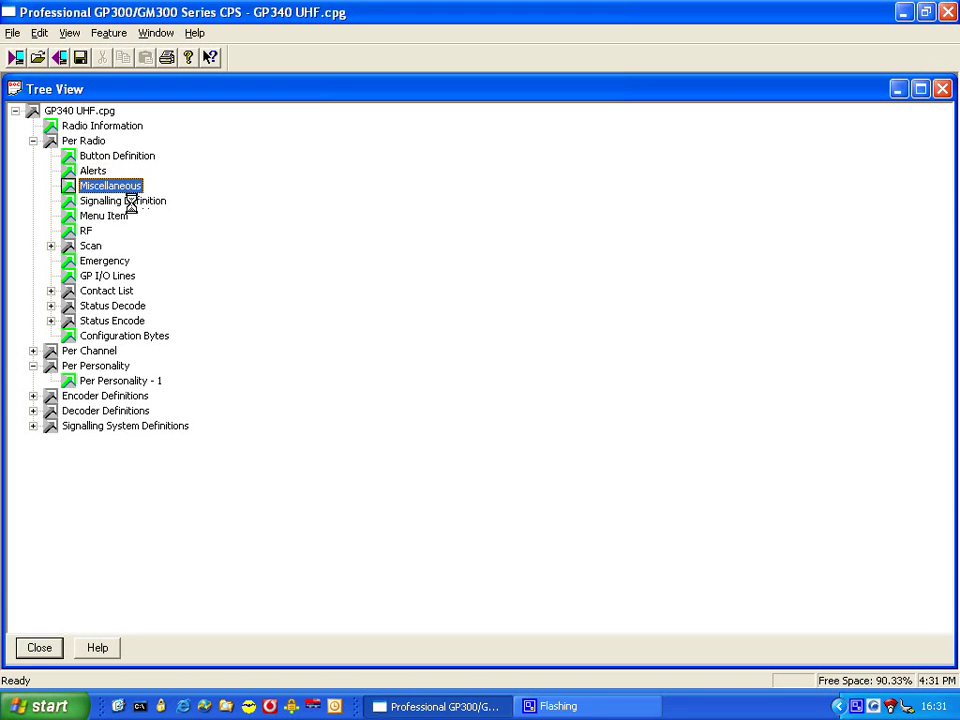
left_click(127, 200)
left_click(105, 216)
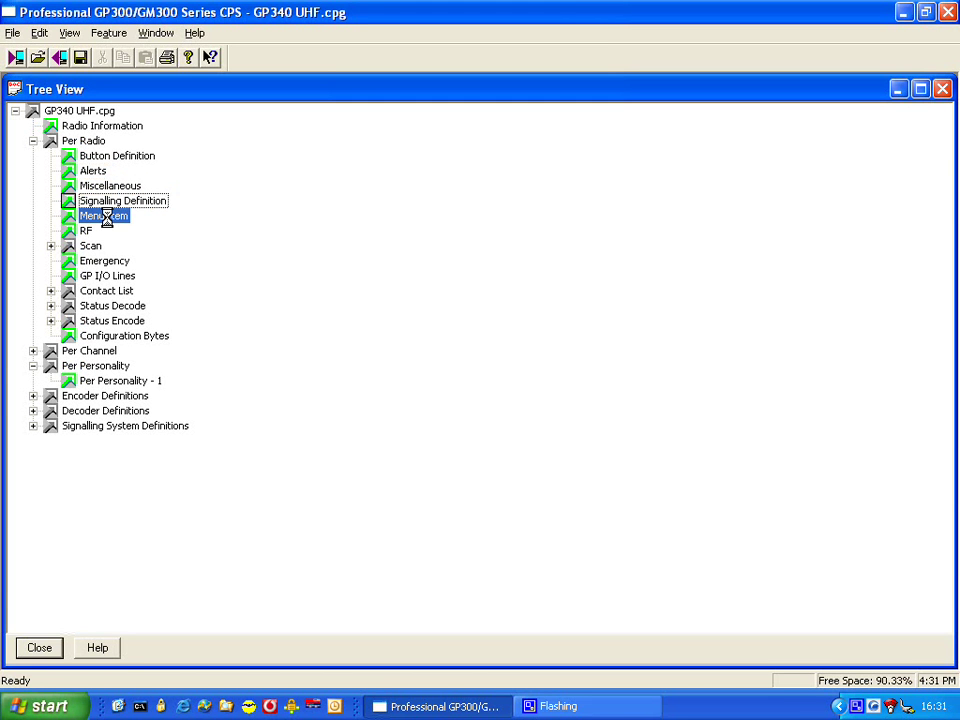
left_click(85, 230)
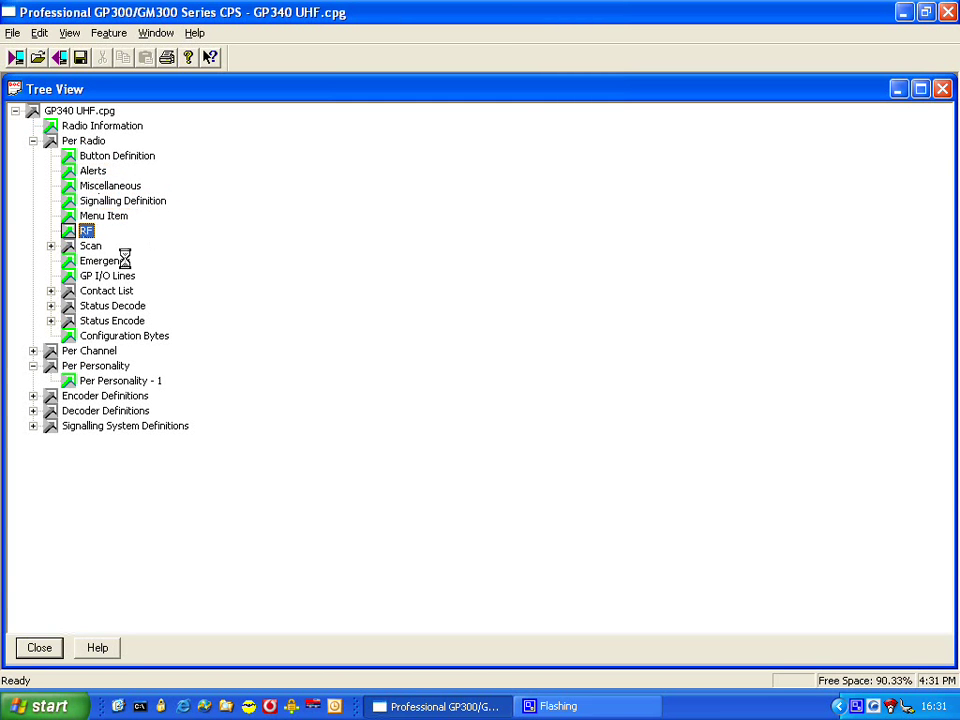
Open the Per Radio Emergency settings, set Emergency Squelch to Carrier Squelch and enable Emergency Encode Telegram with telegram 3
left_click(110, 260)
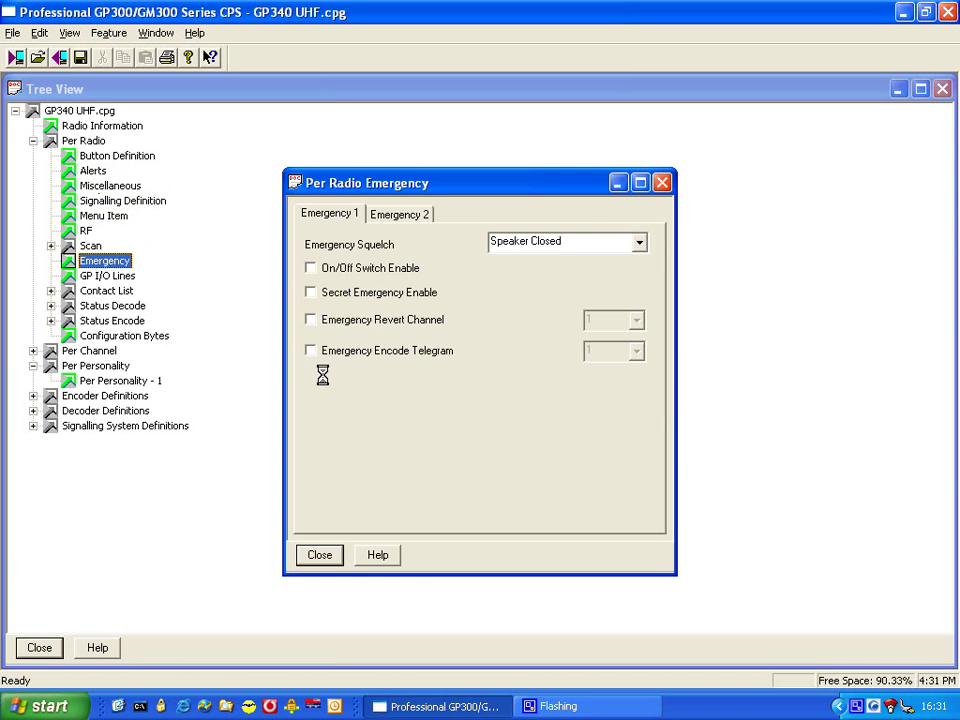
left_click(639, 242)
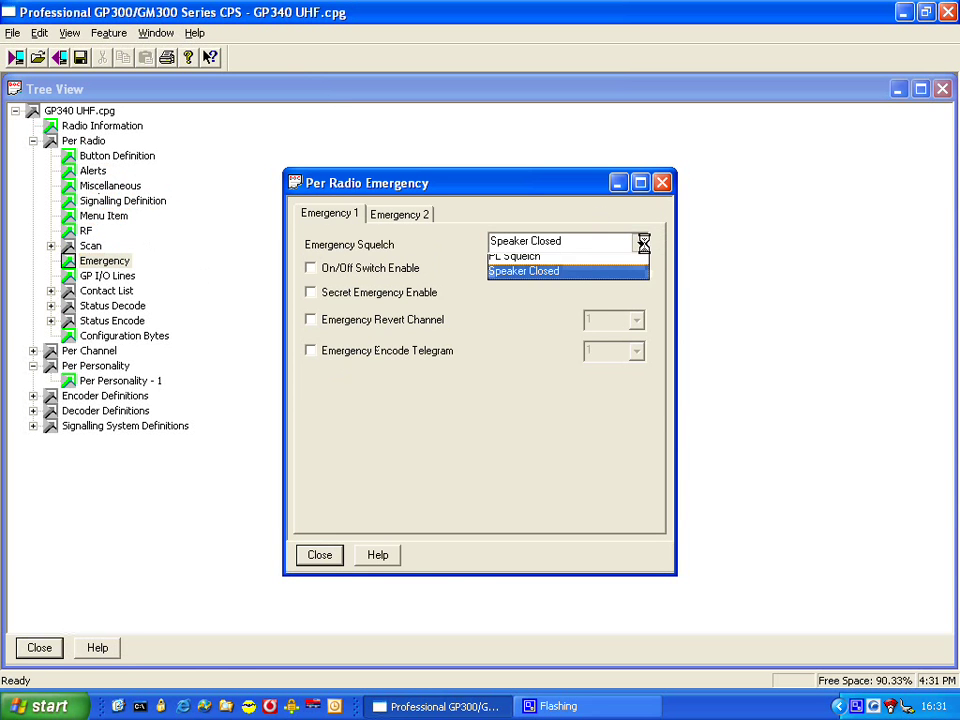
left_click(552, 263)
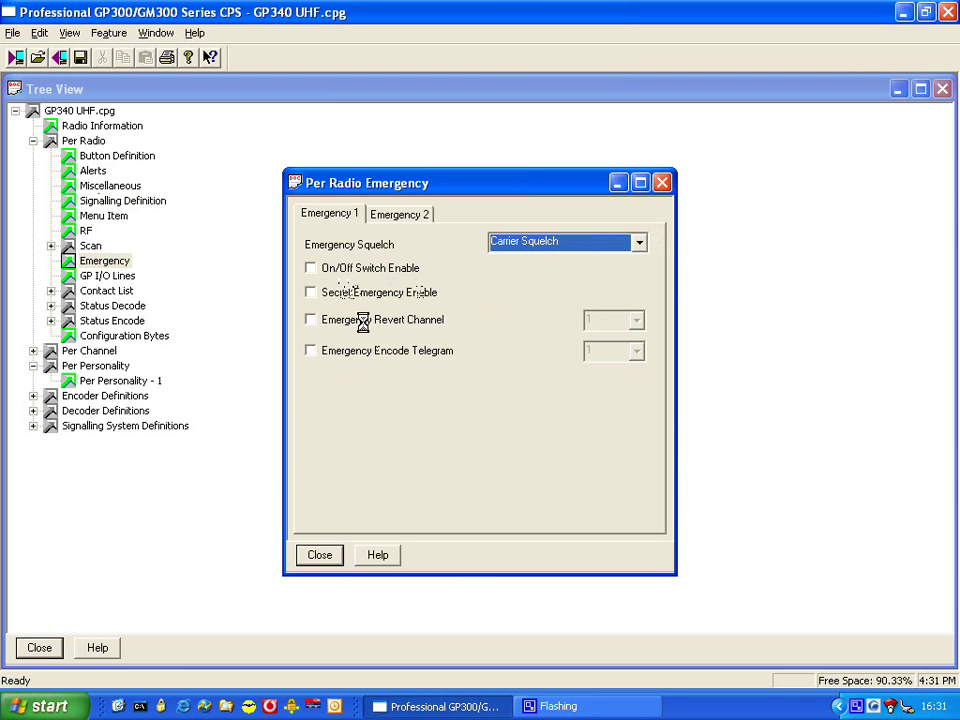
left_click(375, 350)
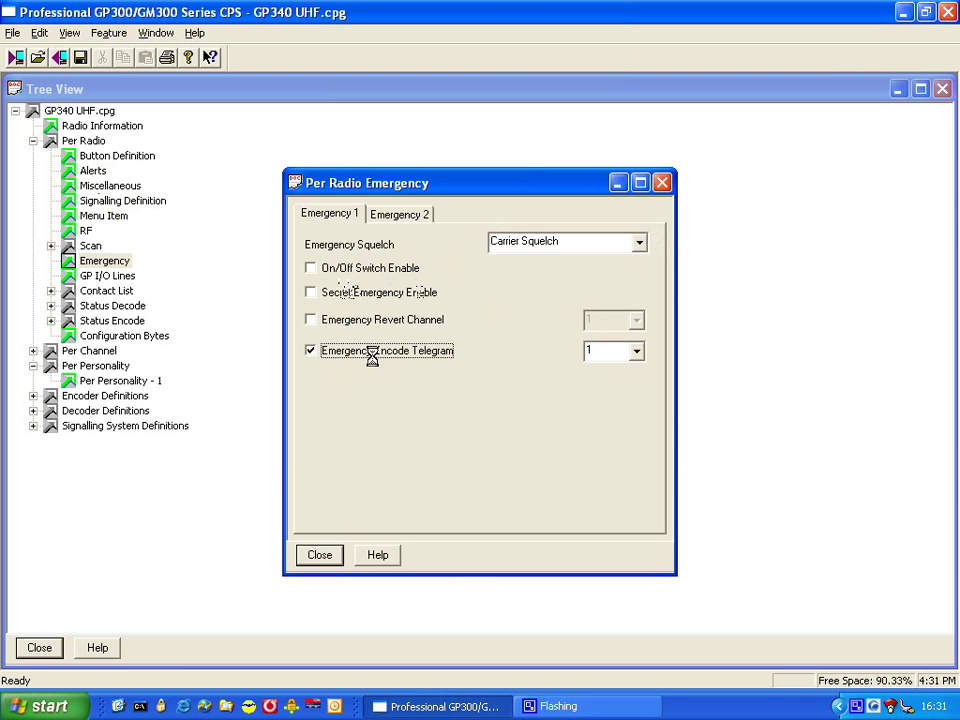
left_click(636, 352)
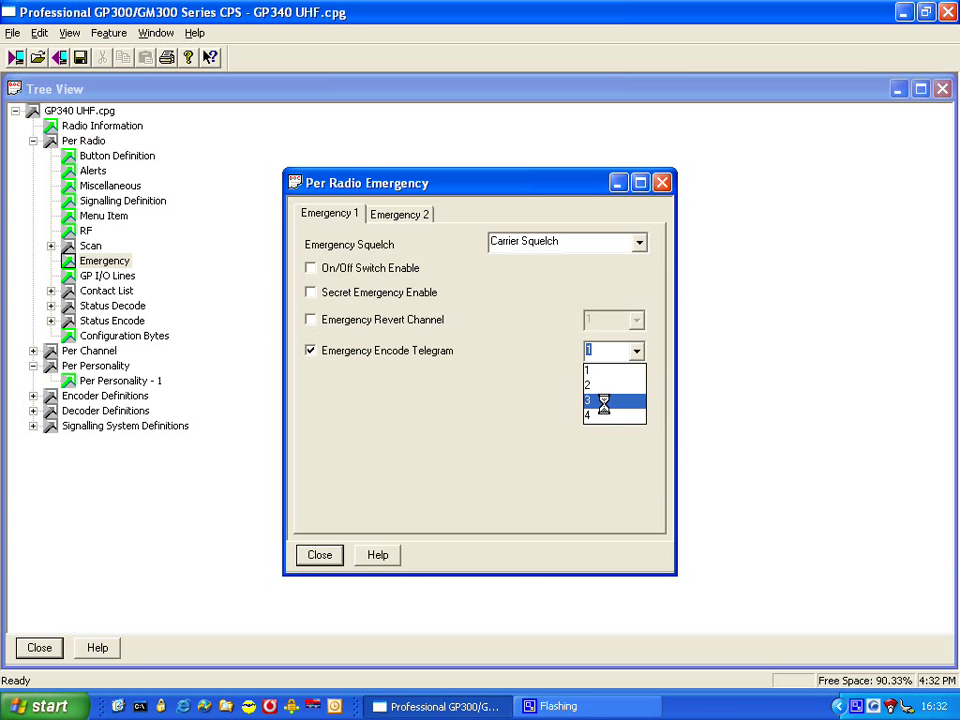
left_click(604, 401)
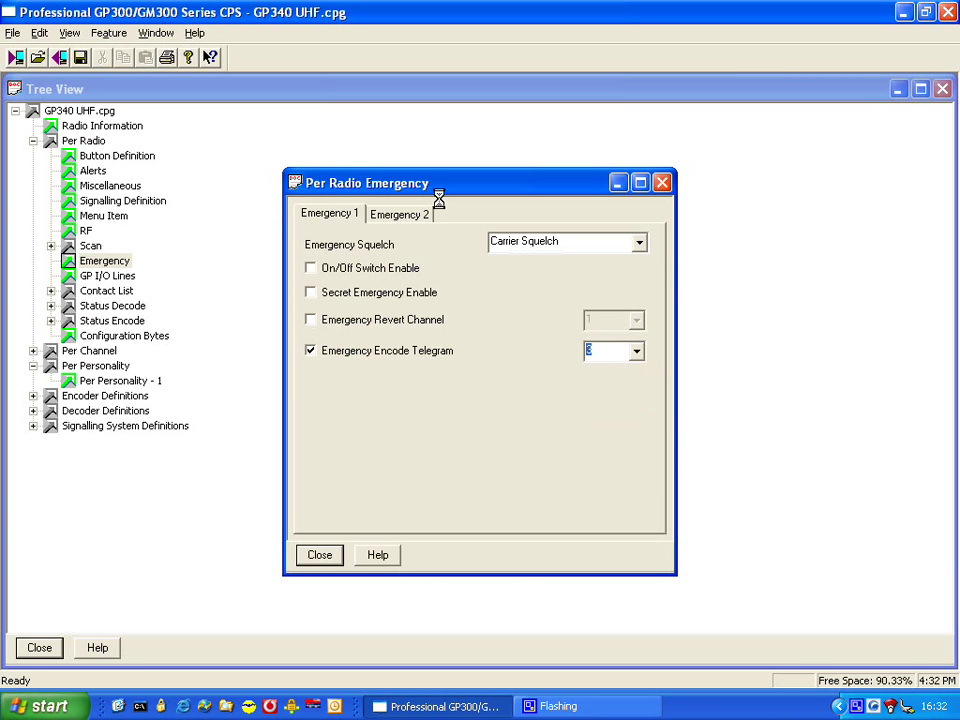
Enable Emergency Microphone Gain, set the internal and external gain offsets to 24.0 dB and close the Emergency settings
left_click(399, 213)
left_click(405, 269)
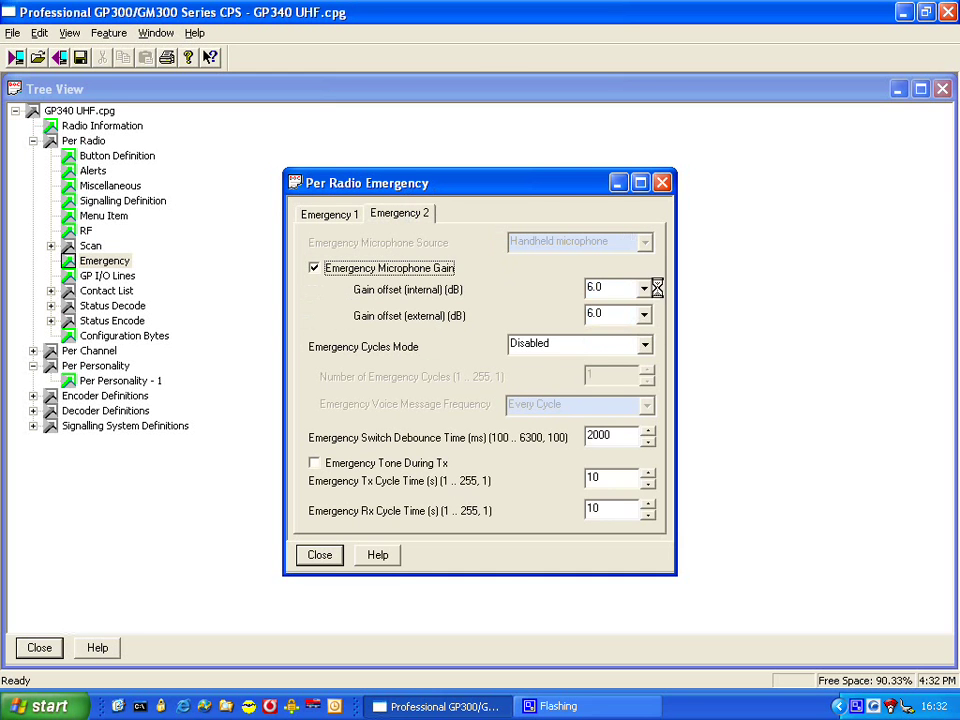
left_click(645, 289)
left_click(610, 488)
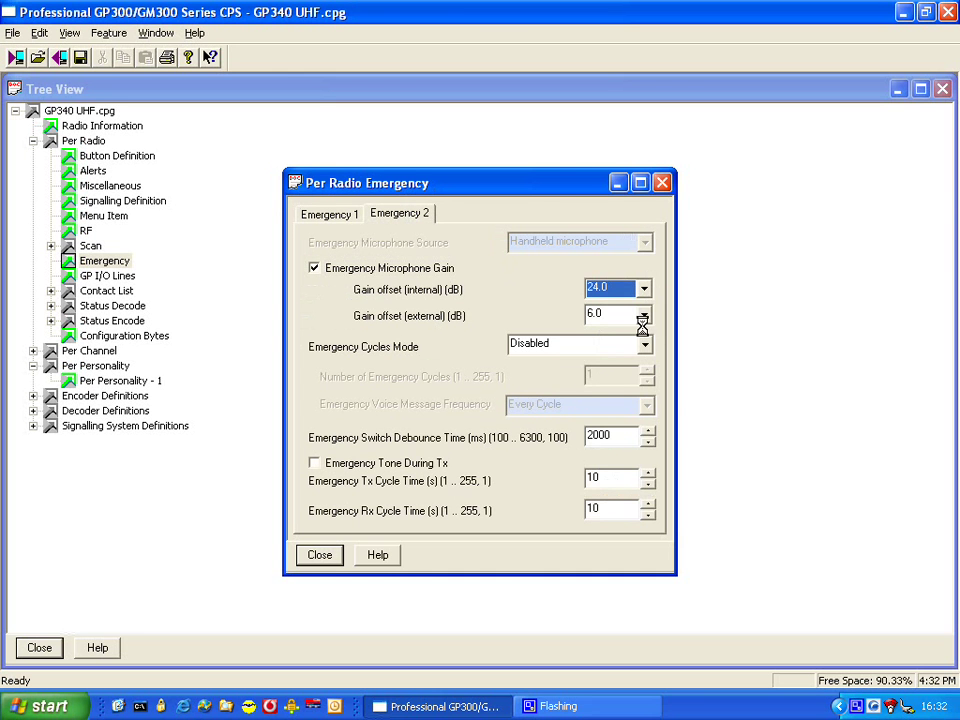
left_click(644, 315)
left_click(598, 513)
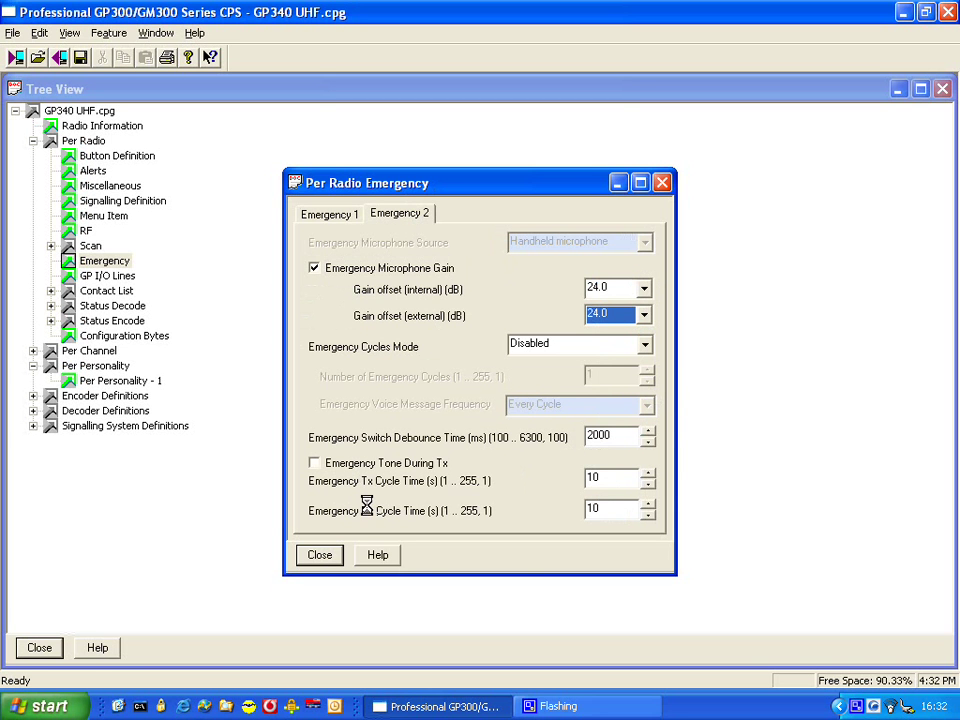
left_click(319, 554)
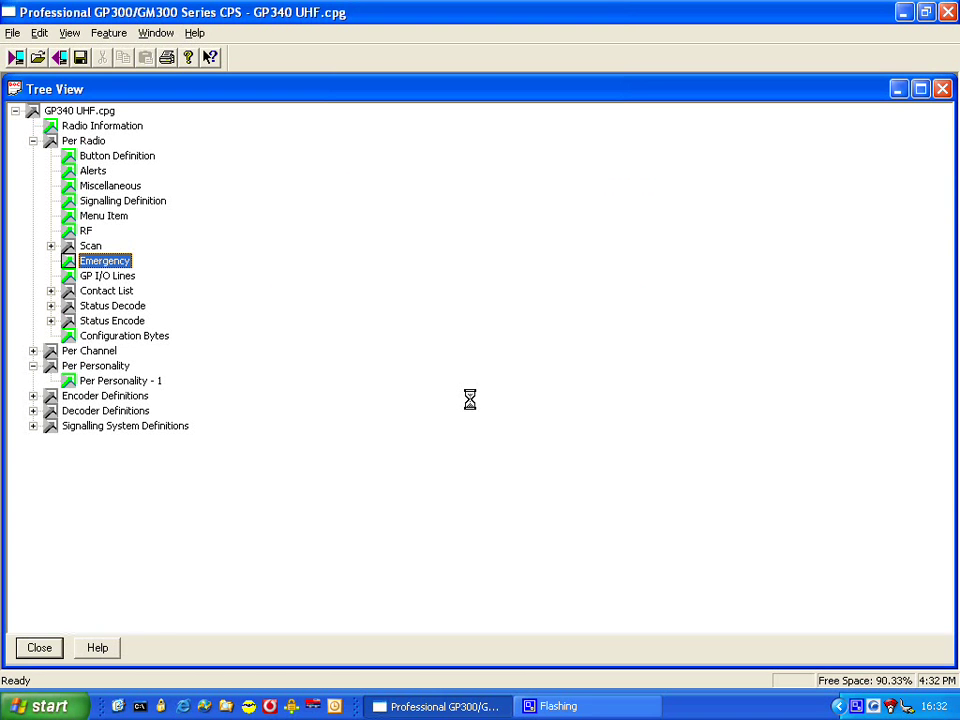
left_click(122, 276)
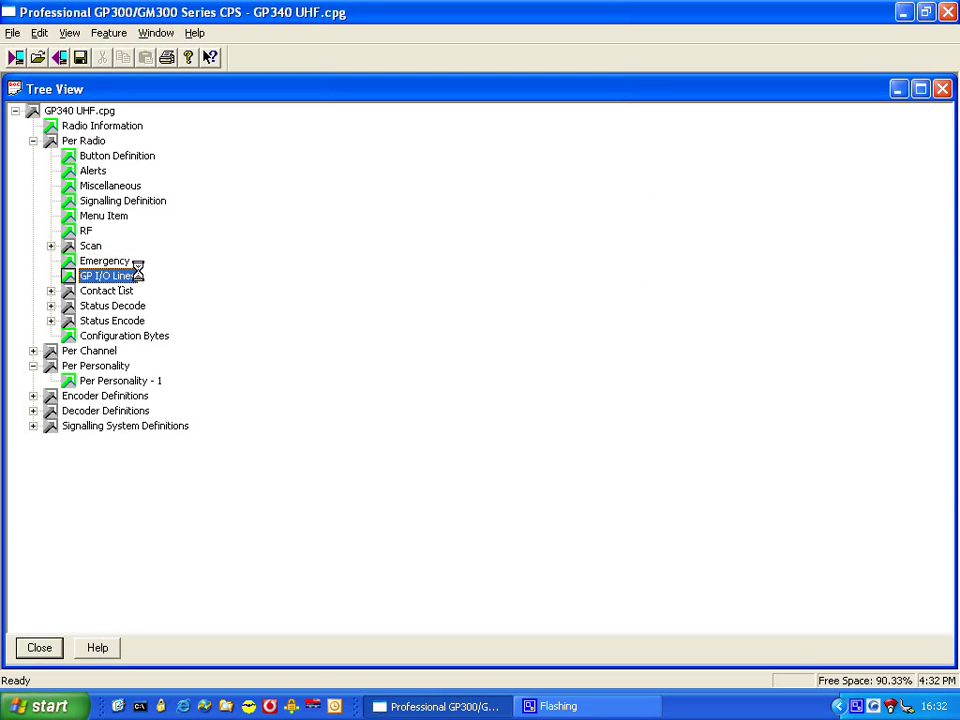
left_click(120, 291)
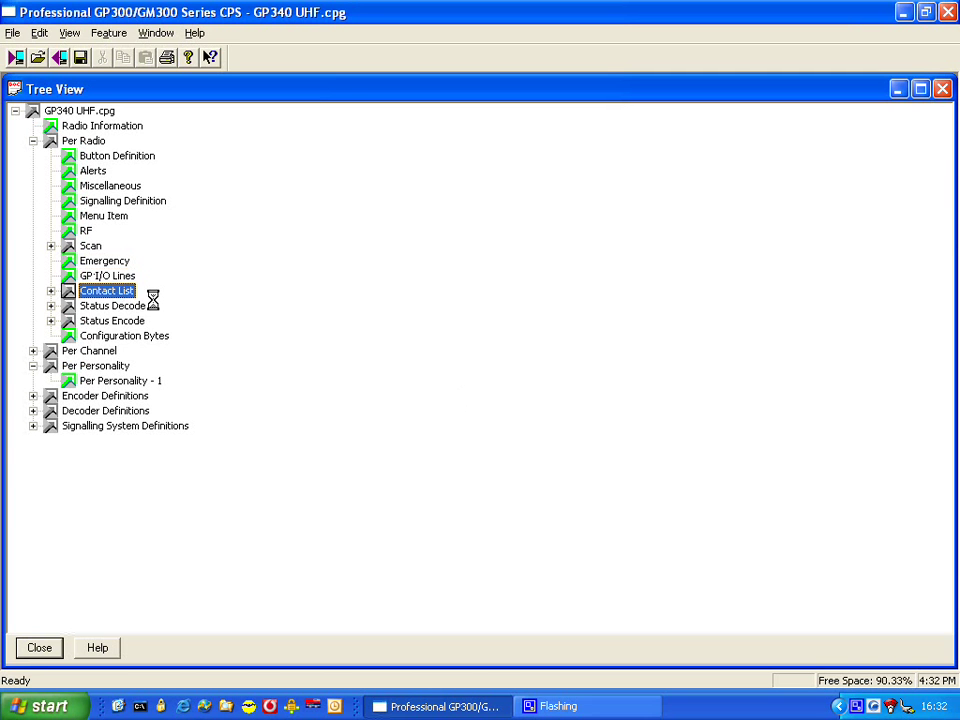
left_click(129, 309)
left_click(128, 321)
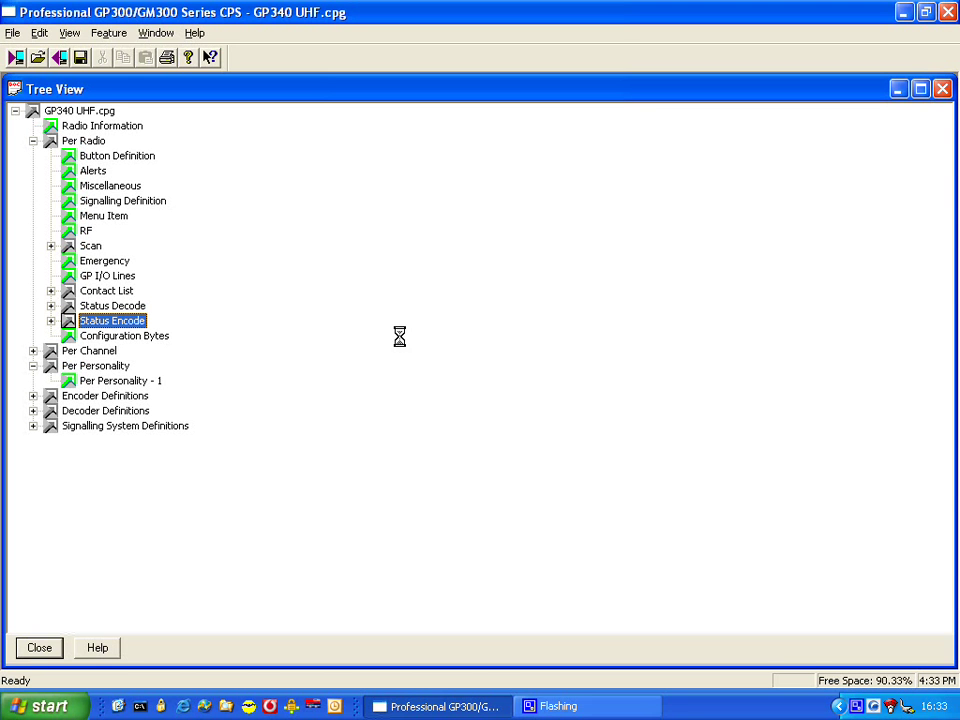
Open the decoder definitions and enable Auto Acknowledge for Decoder Definition 3
left_click(33, 410)
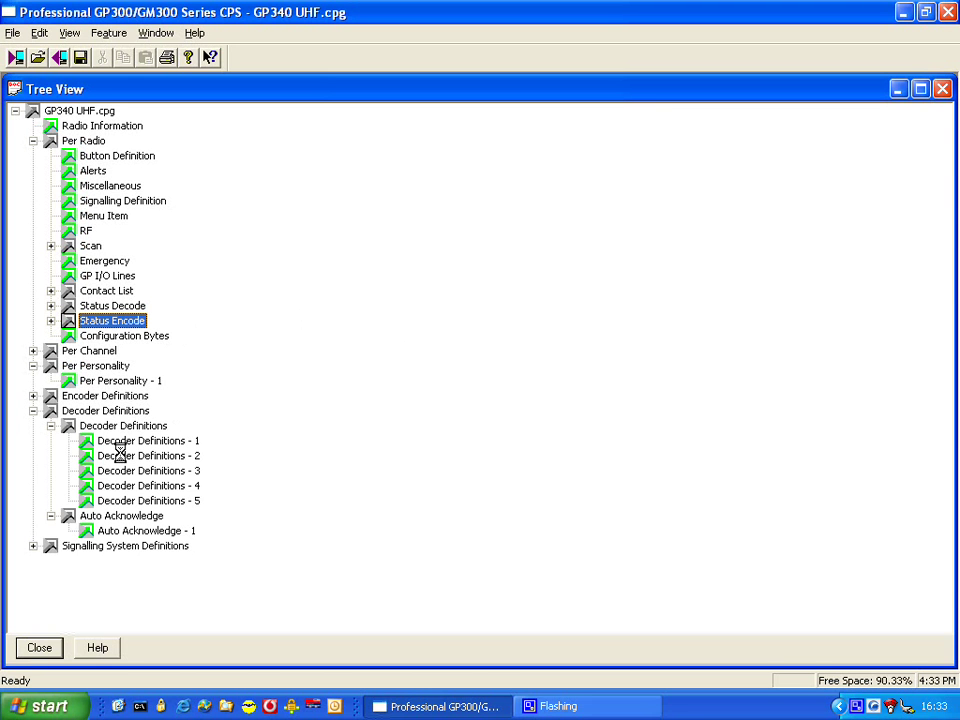
double_click(182, 485)
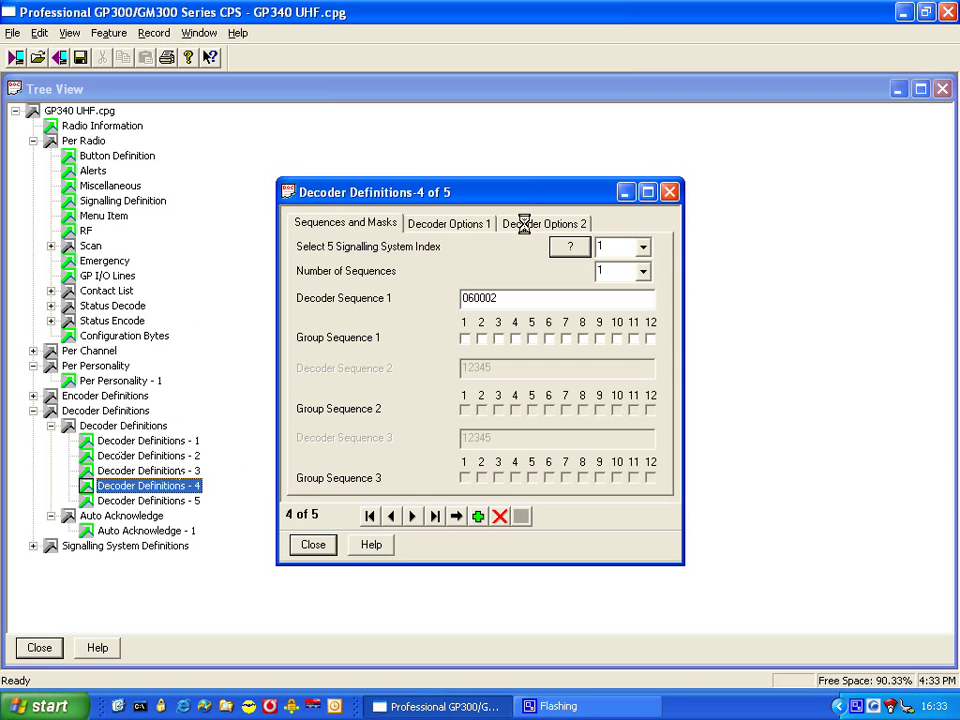
left_click(392, 515)
left_click(553, 221)
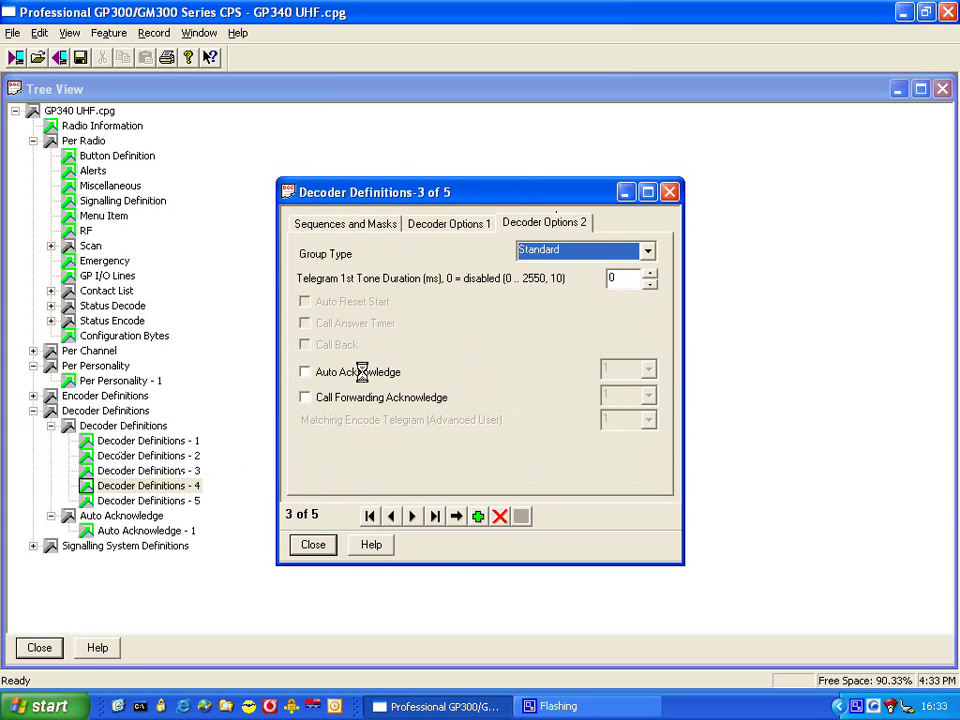
left_click(349, 370)
Enable Auto Acknowledge with index 1 for Decoder Definition 4, check its sequence and decoder type, and close the definitions
left_click(458, 514)
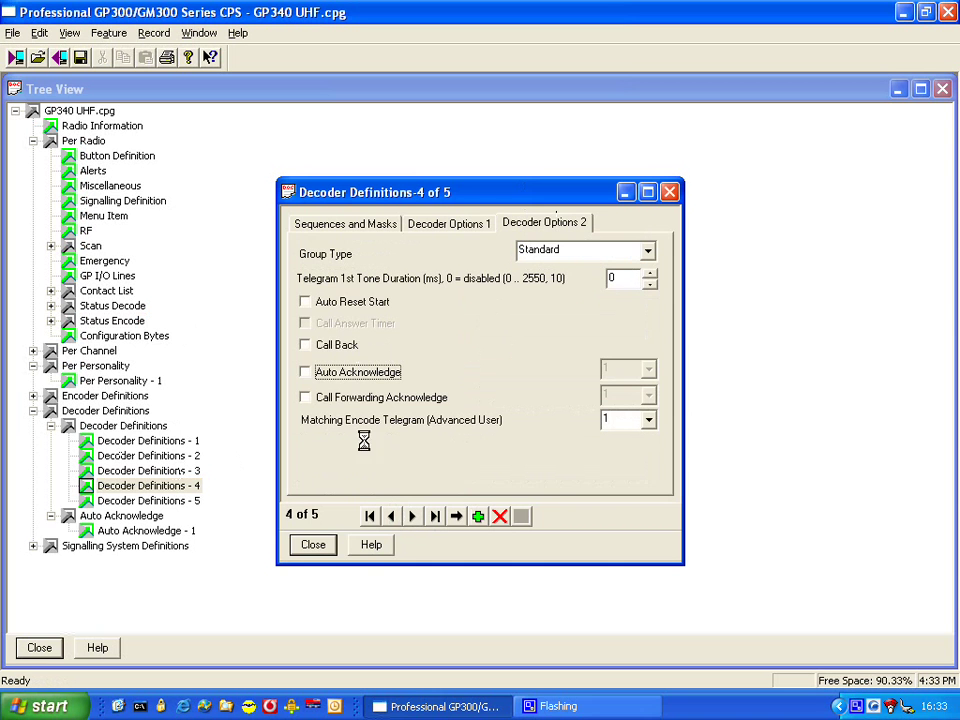
left_click(347, 373)
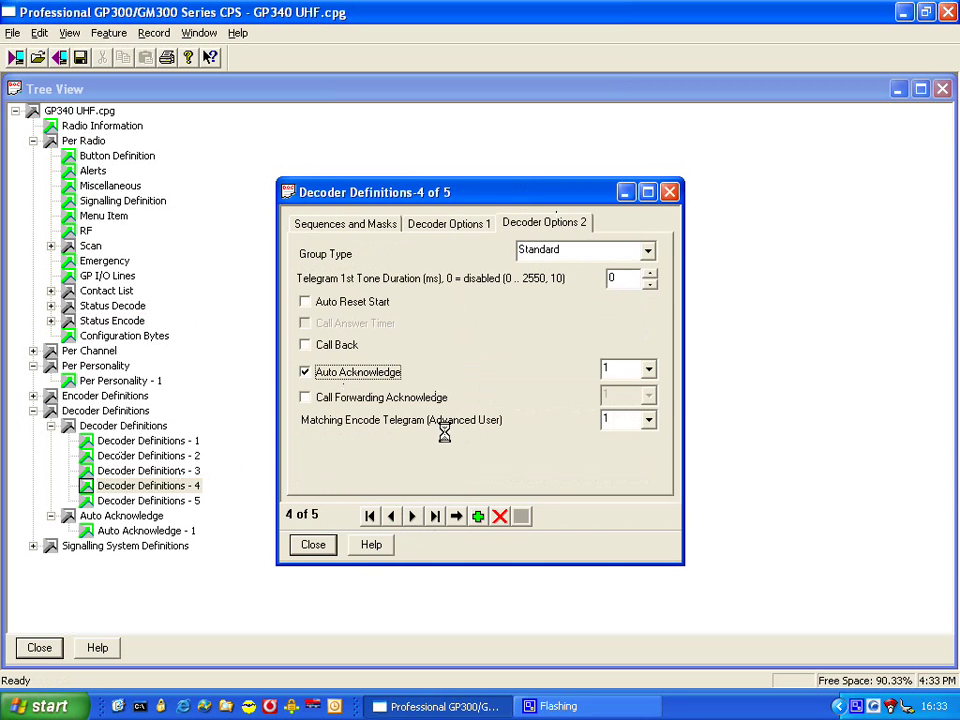
left_click(372, 225)
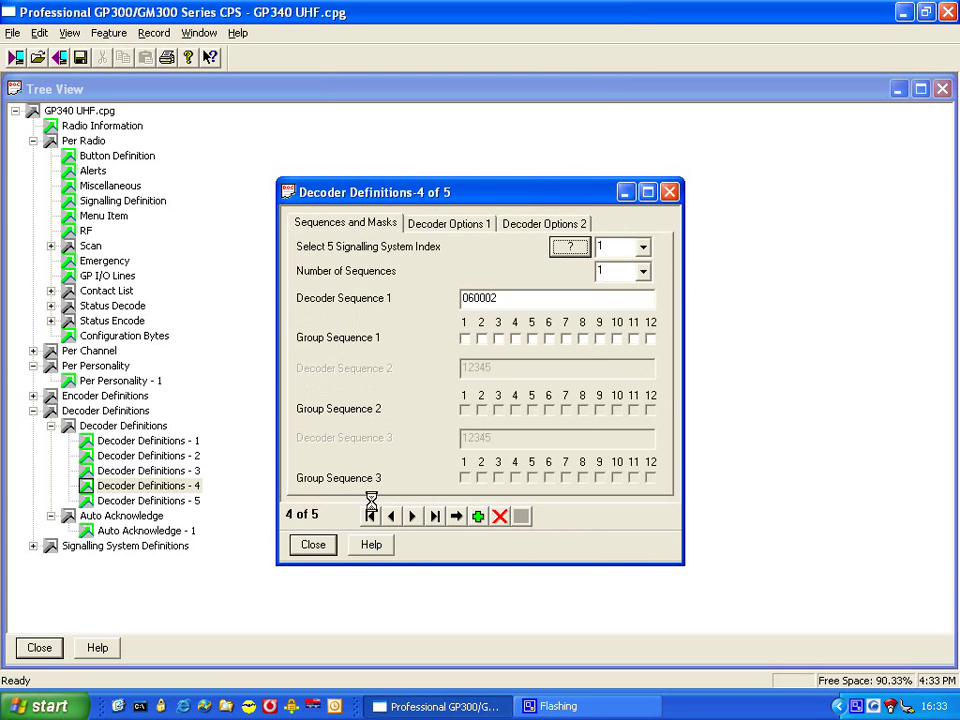
left_click(397, 515)
left_click(412, 515)
left_click(450, 222)
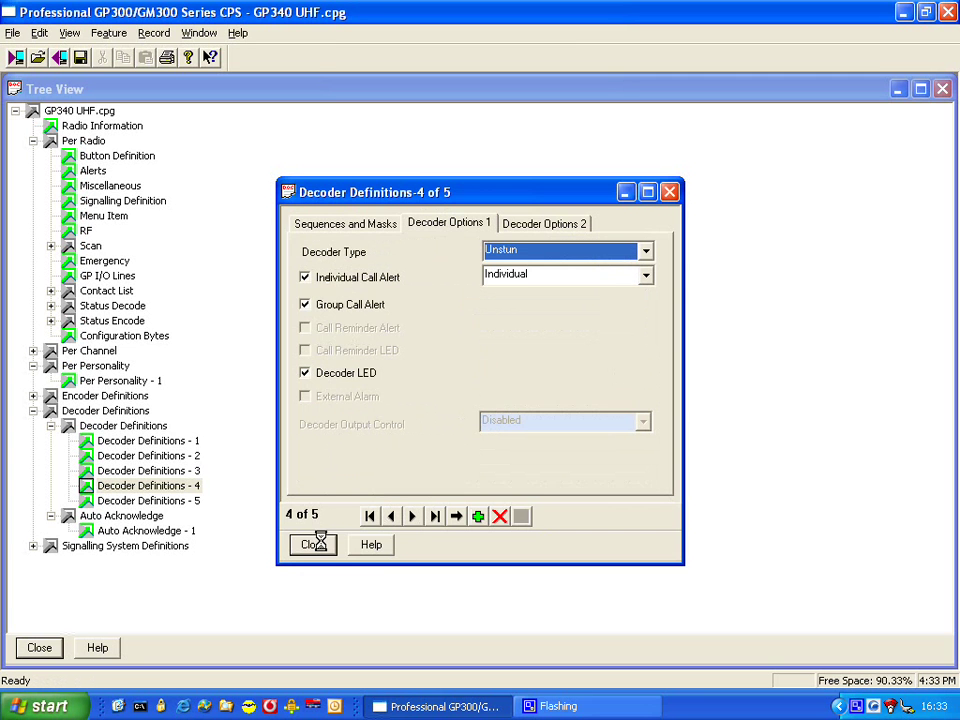
left_click(318, 544)
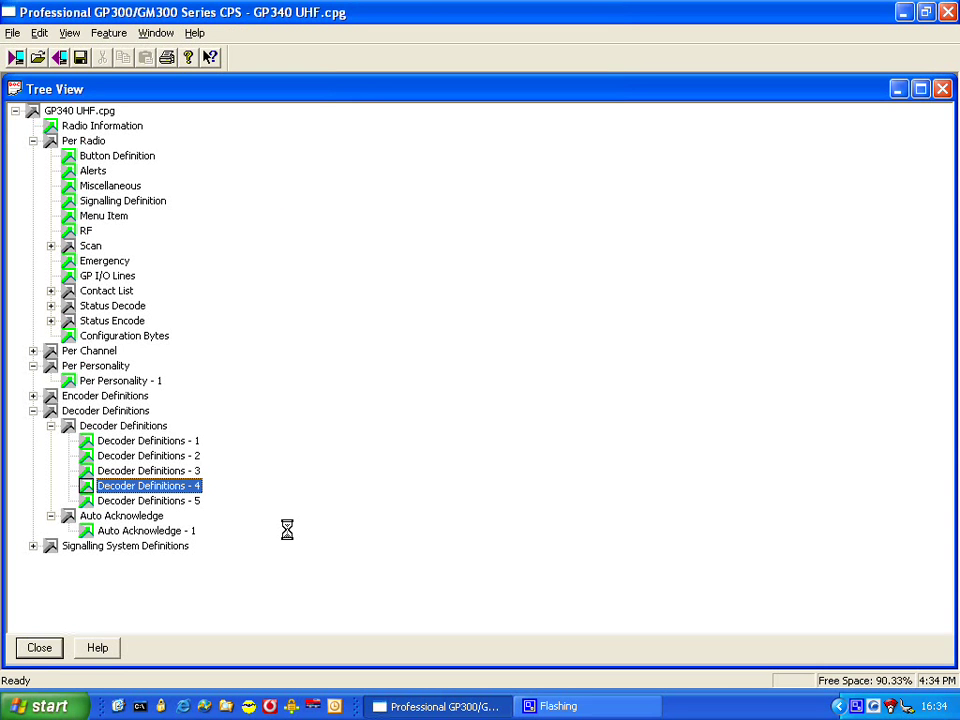
Save the codeplug to the Desktop under the new file name "Example using GP340.cpg"
left_click(12, 33)
left_click(45, 84)
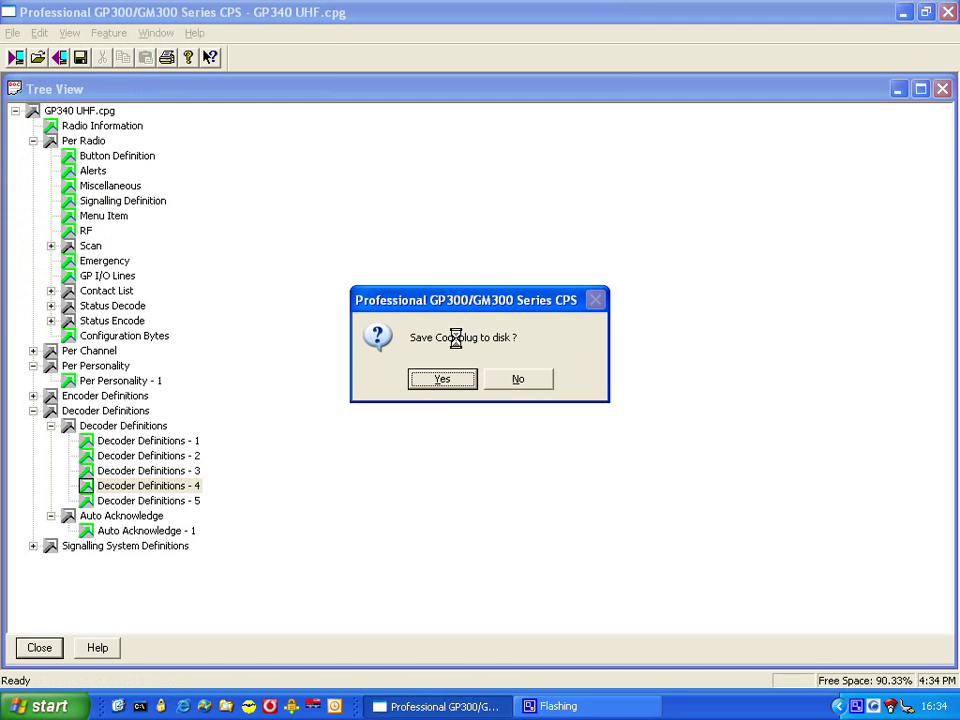
left_click(442, 380)
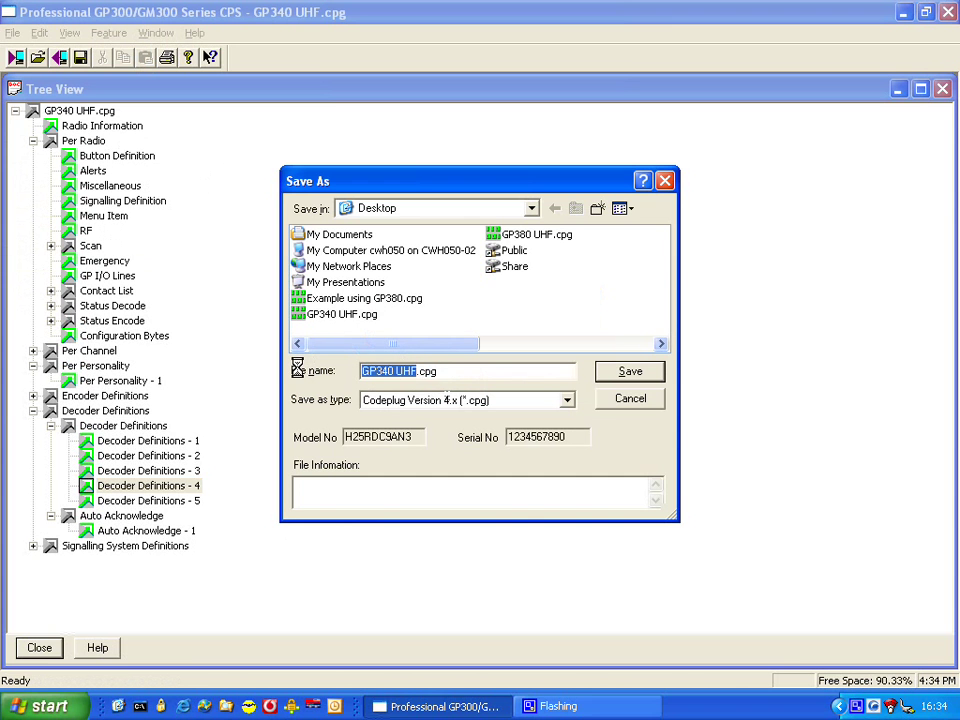
type("Examp")
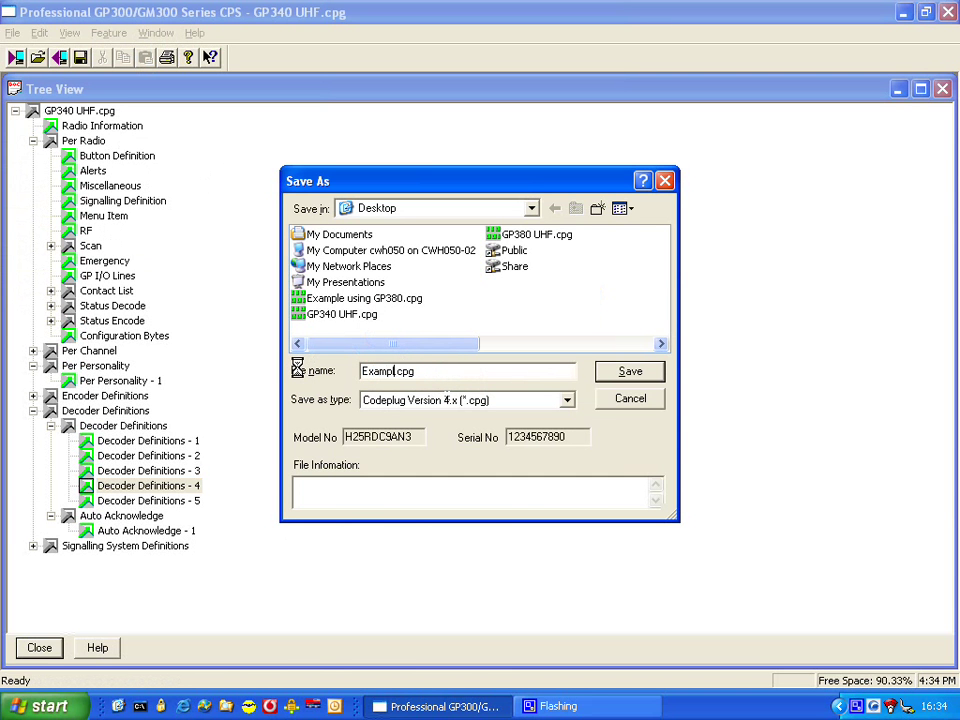
type("le using GP340")
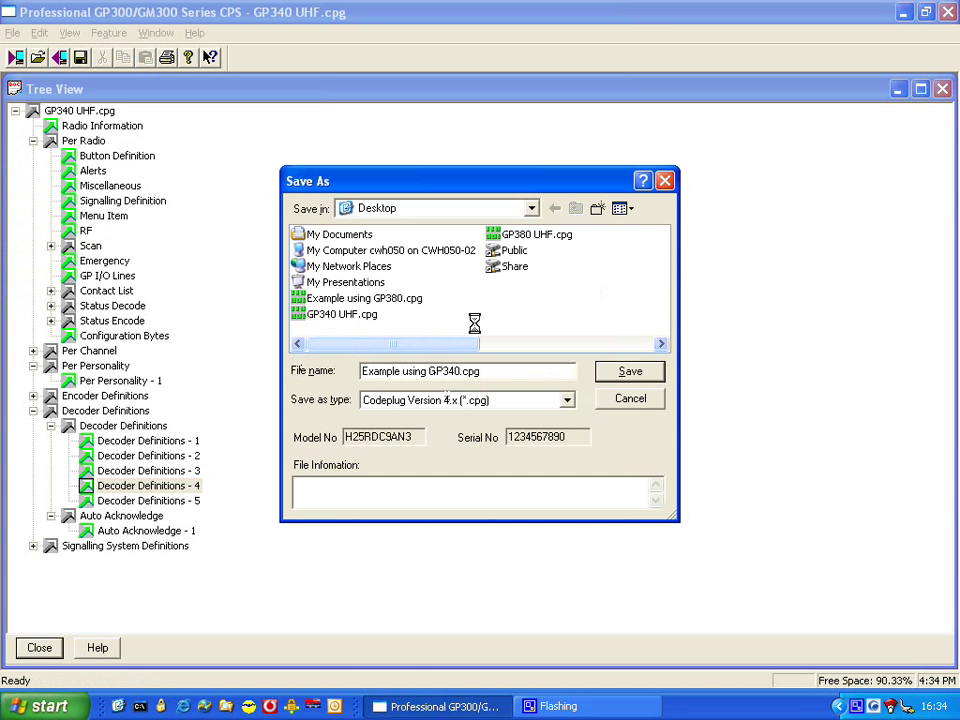
left_click(640, 371)
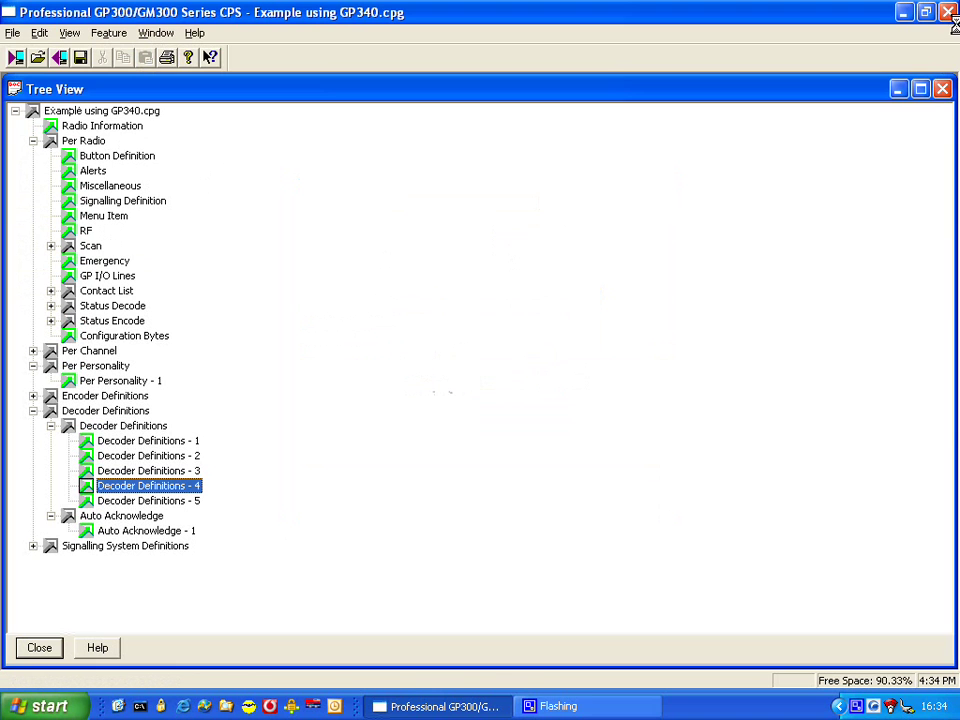